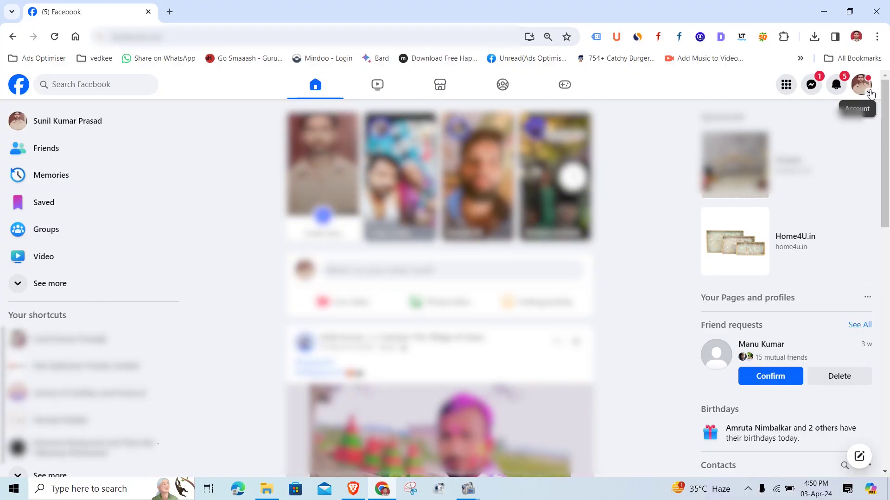
Switch from the personal profile to the Ads Optimiser Private Limited Page via the account menu.
{"action": "left_click", "coordinate": [862, 86]}
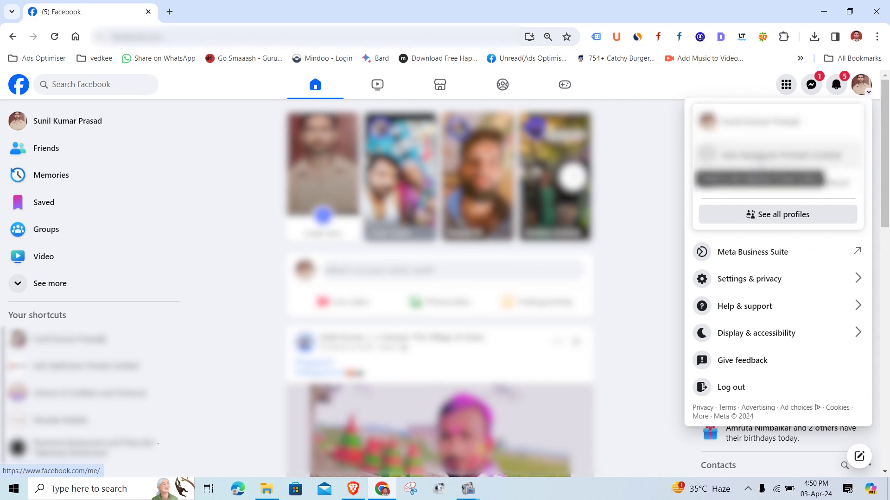
{"action": "left_click", "coordinate": [758, 156]}
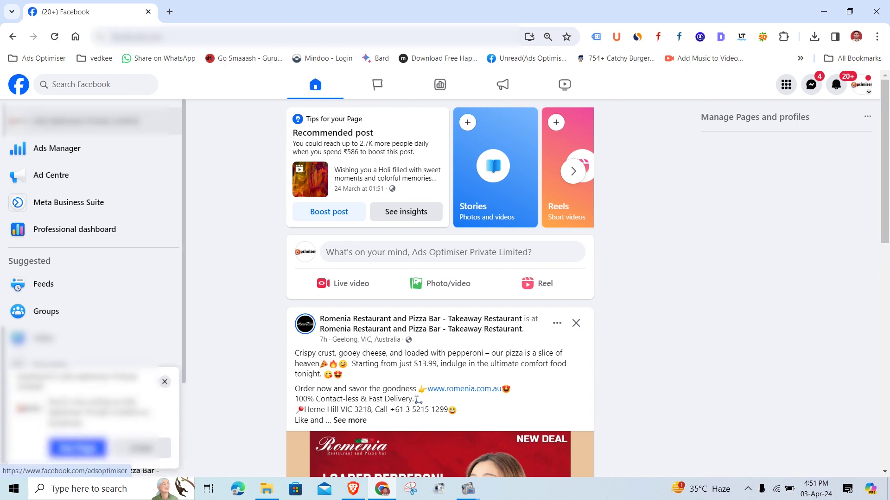
Open the Ads Optimiser Private Limited Page from the left sidebar.
{"action": "left_click", "coordinate": [140, 125]}
{"action": "scroll", "coordinate": [676, 250], "scroll_direction": "down", "scroll_amount": 3}
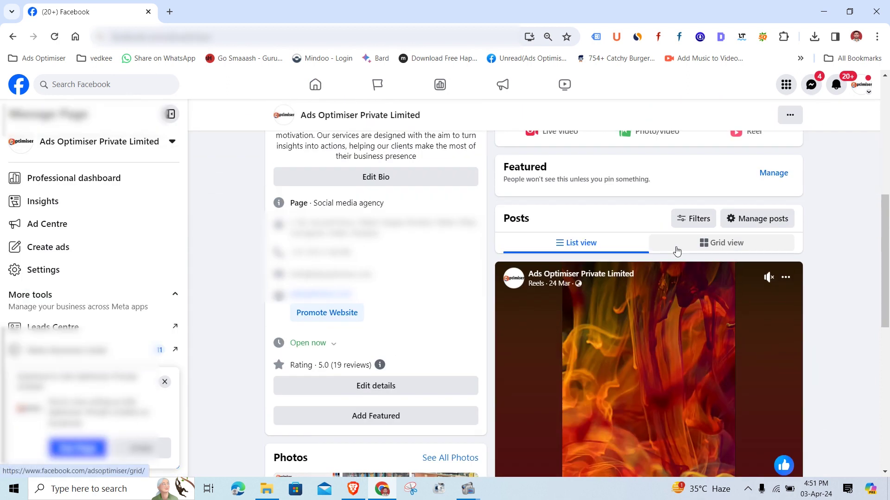
{"action": "scroll", "coordinate": [677, 250], "scroll_direction": "down", "scroll_amount": 3}
{"action": "scroll", "coordinate": [670, 240], "scroll_direction": "down", "scroll_amount": 1}
{"action": "scroll", "coordinate": [667, 231], "scroll_direction": "down", "scroll_amount": 1}
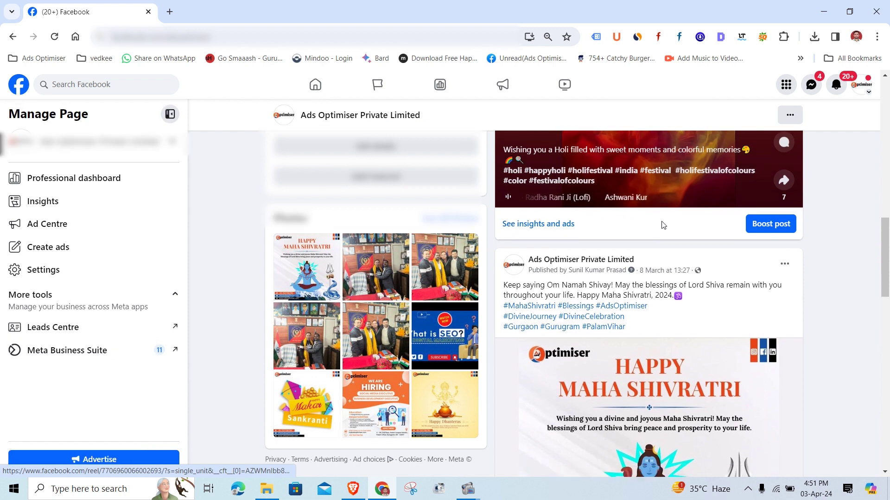
{"action": "scroll", "coordinate": [662, 225], "scroll_direction": "down", "scroll_amount": 4}
{"action": "scroll", "coordinate": [665, 224], "scroll_direction": "down", "scroll_amount": 1}
{"action": "scroll", "coordinate": [665, 225], "scroll_direction": "down", "scroll_amount": 3}
{"action": "scroll", "coordinate": [669, 232], "scroll_direction": "down", "scroll_amount": 2}
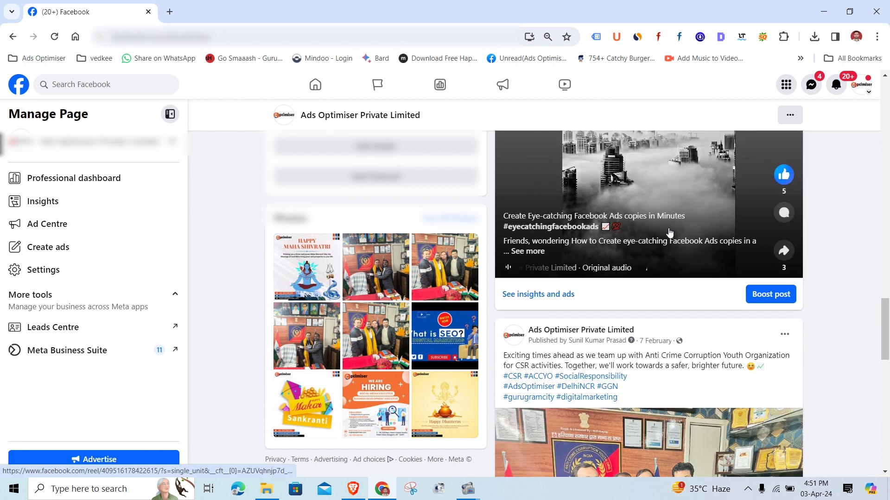
{"action": "scroll", "coordinate": [670, 233], "scroll_direction": "down", "scroll_amount": 2}
{"action": "scroll", "coordinate": [669, 232], "scroll_direction": "up", "scroll_amount": 2}
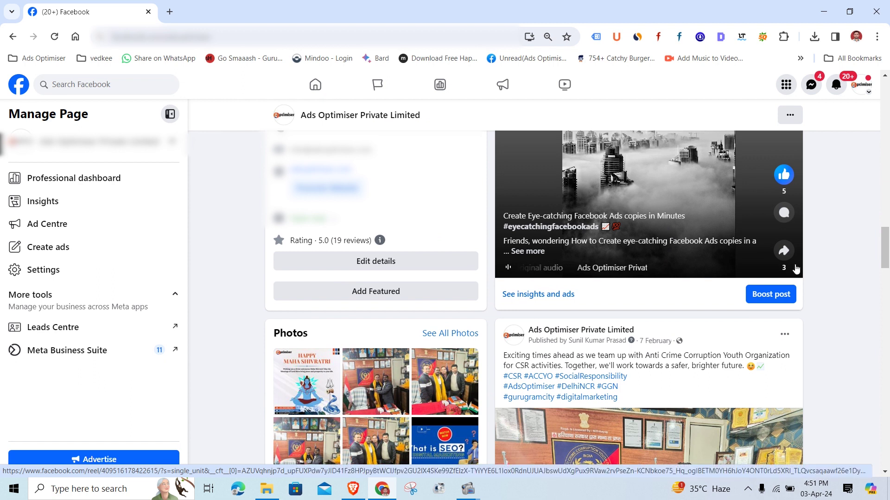
Boost the eye-catching Facebook Ads reel, reviewing goal options and keeping Automatic.
{"action": "left_click", "coordinate": [770, 294]}
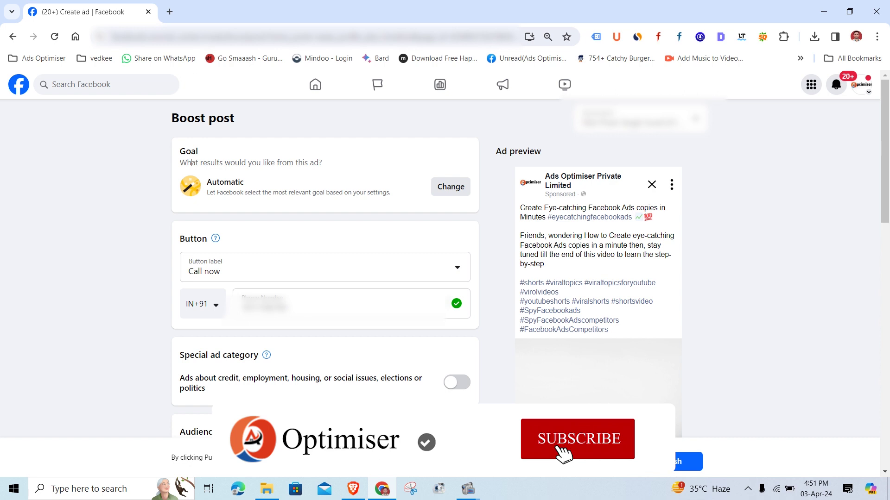
{"action": "left_click", "coordinate": [452, 188]}
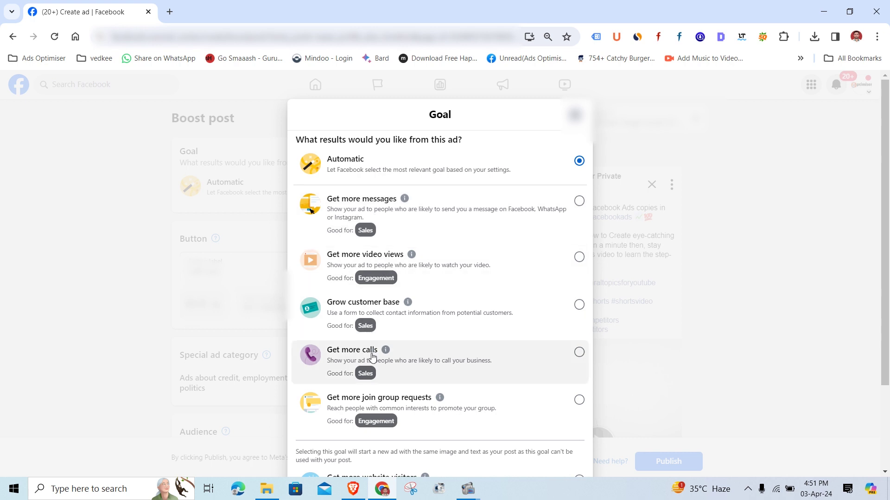
{"action": "scroll", "coordinate": [372, 358], "scroll_direction": "down", "scroll_amount": 2}
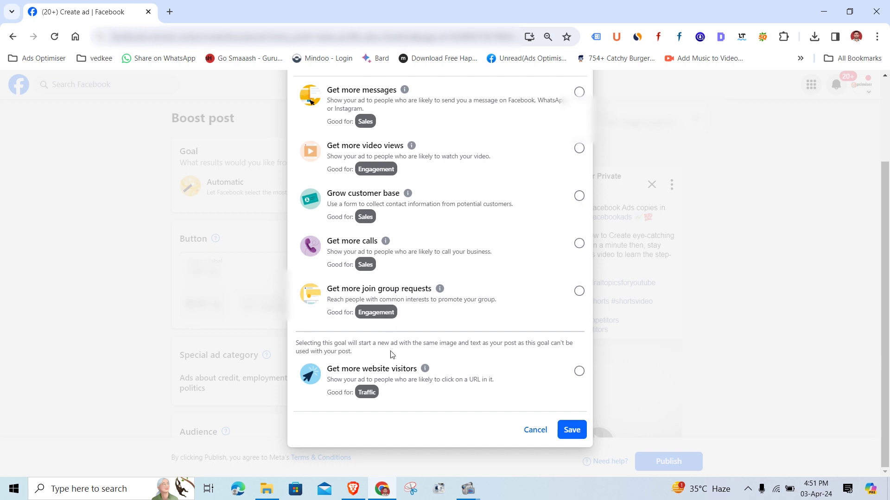
{"action": "scroll", "coordinate": [391, 354], "scroll_direction": "up", "scroll_amount": 1}
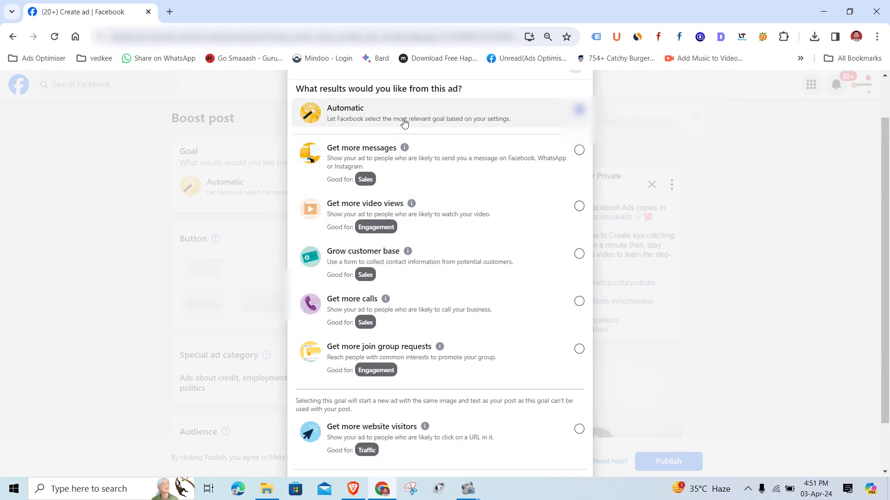
{"action": "scroll", "coordinate": [500, 376], "scroll_direction": "down", "scroll_amount": 2}
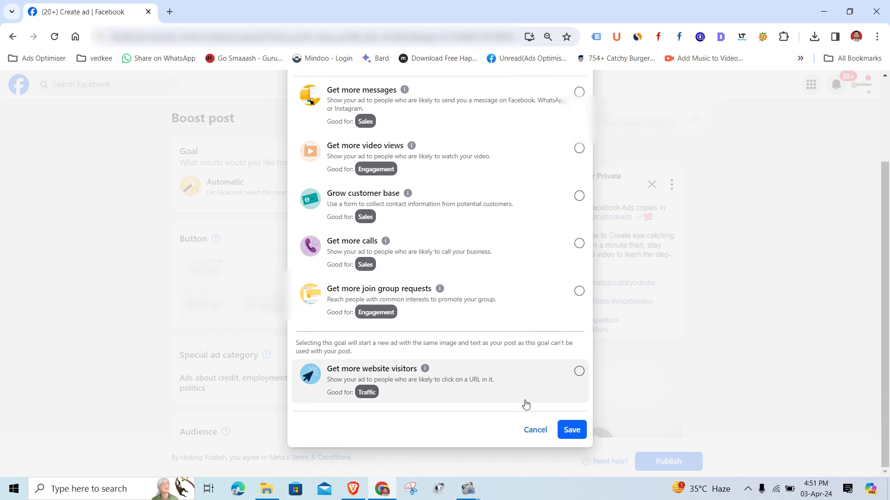
{"action": "left_click", "coordinate": [571, 429]}
{"action": "scroll", "coordinate": [308, 317], "scroll_direction": "down", "scroll_amount": 1}
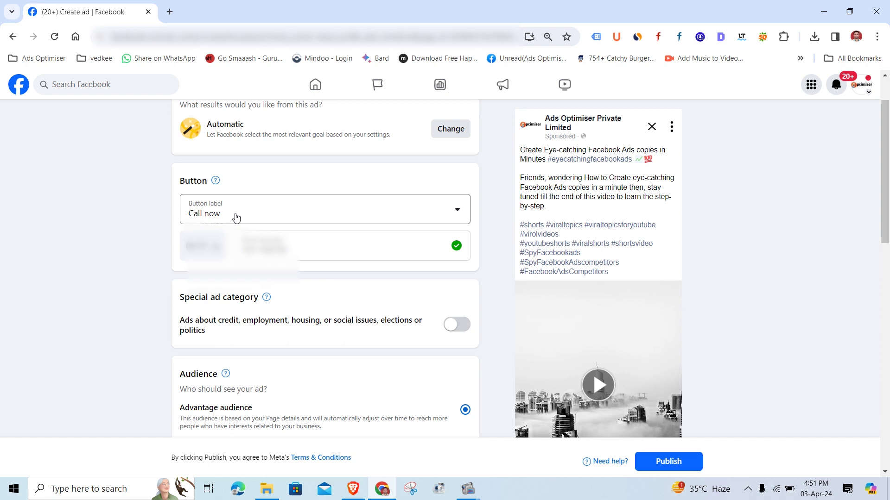
{"action": "scroll", "coordinate": [657, 402], "scroll_direction": "down", "scroll_amount": 2}
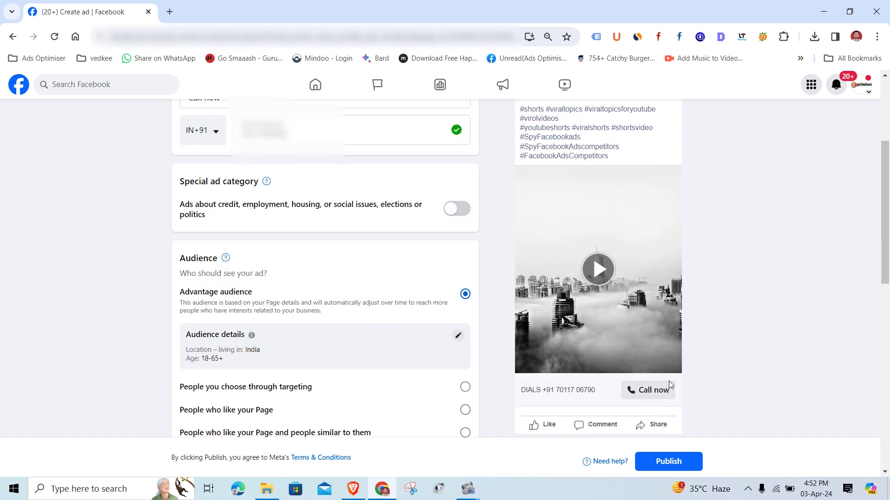
{"action": "scroll", "coordinate": [354, 262], "scroll_direction": "up", "scroll_amount": 3}
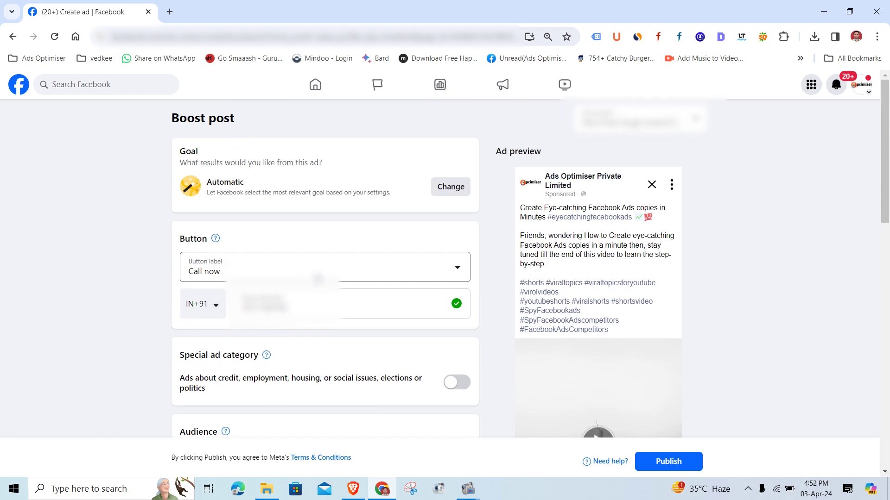
Set the call-to-action to Learn more linking to the website, keeping the Automatic goal.
{"action": "left_click", "coordinate": [318, 278]}
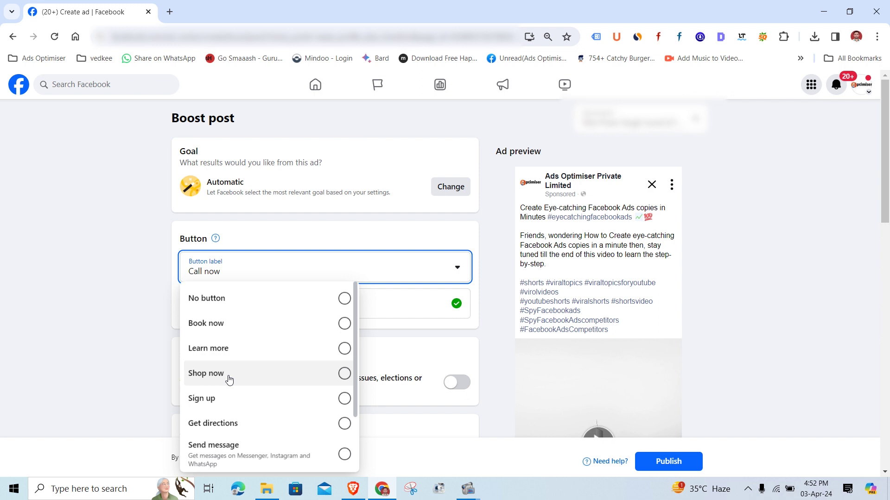
{"action": "left_click", "coordinate": [237, 350]}
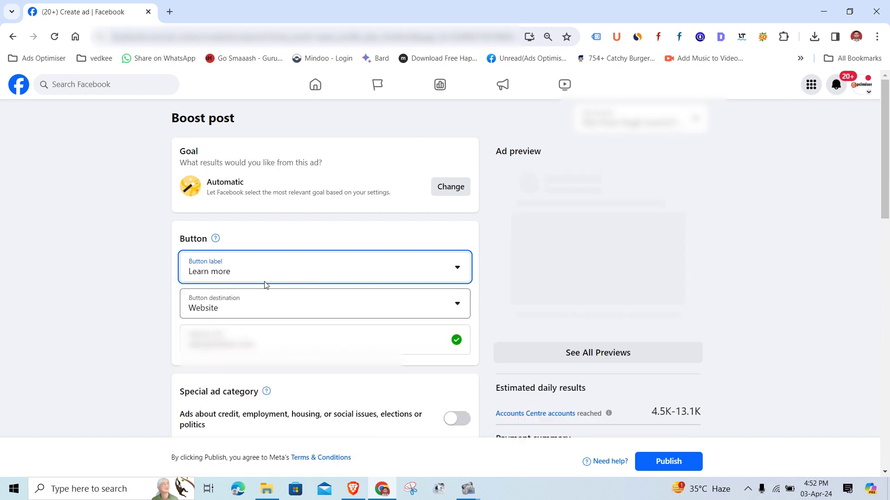
{"action": "left_click", "coordinate": [449, 190]}
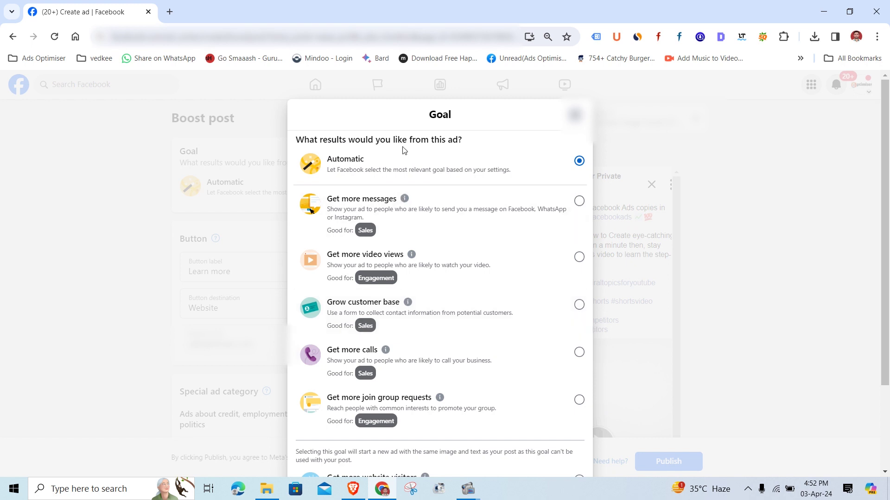
{"action": "scroll", "coordinate": [417, 343], "scroll_direction": "down", "scroll_amount": 2}
{"action": "scroll", "coordinate": [420, 204], "scroll_direction": "up", "scroll_amount": 2}
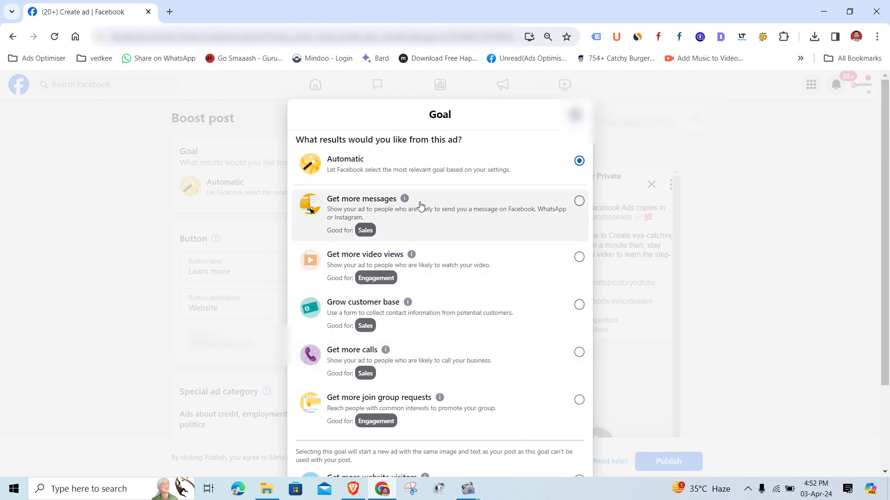
{"action": "scroll", "coordinate": [521, 292], "scroll_direction": "down", "scroll_amount": 2}
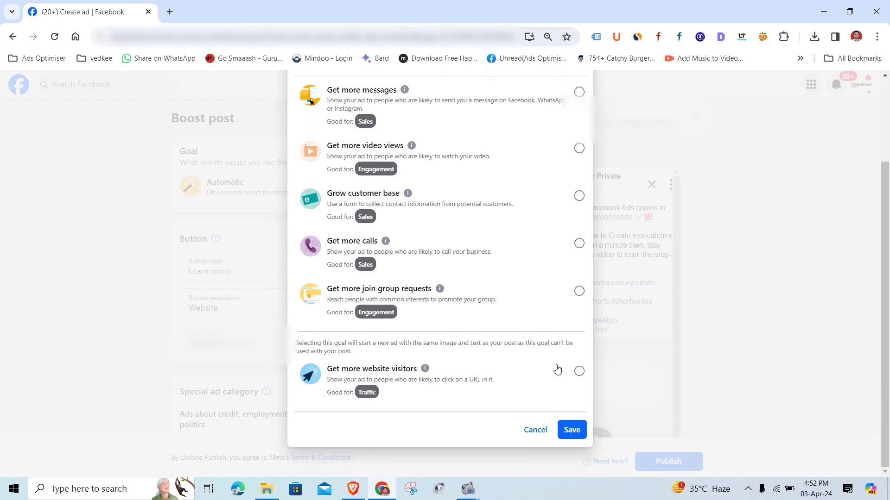
{"action": "left_click", "coordinate": [570, 430]}
{"action": "scroll", "coordinate": [400, 291], "scroll_direction": "down", "scroll_amount": 1}
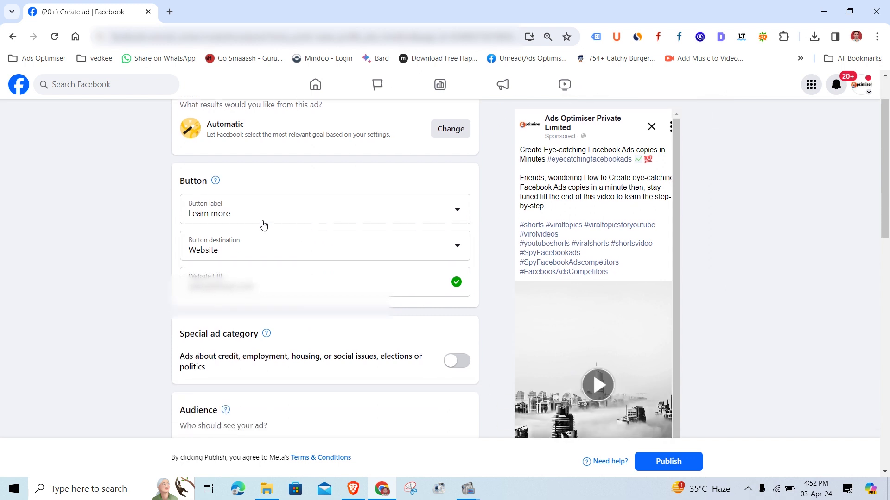
{"action": "scroll", "coordinate": [619, 322], "scroll_direction": "down", "scroll_amount": 1}
{"action": "scroll", "coordinate": [700, 405], "scroll_direction": "down", "scroll_amount": 3}
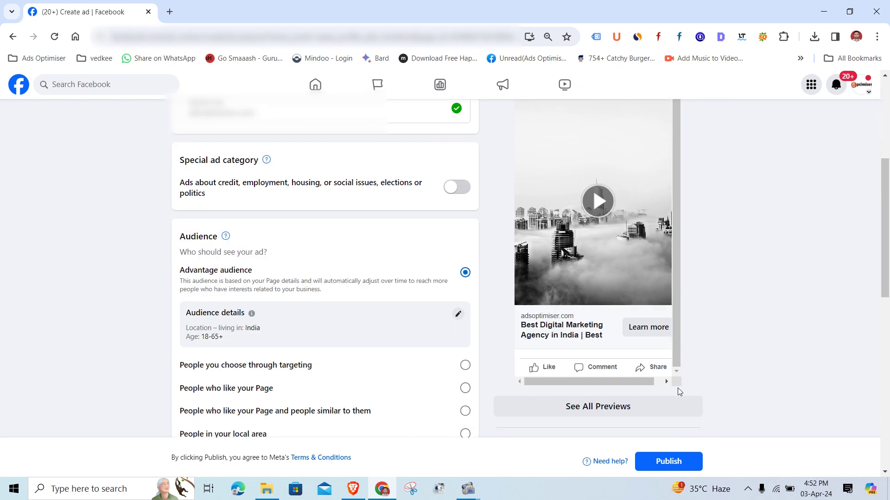
{"action": "scroll", "coordinate": [641, 314], "scroll_direction": "up", "scroll_amount": 5}
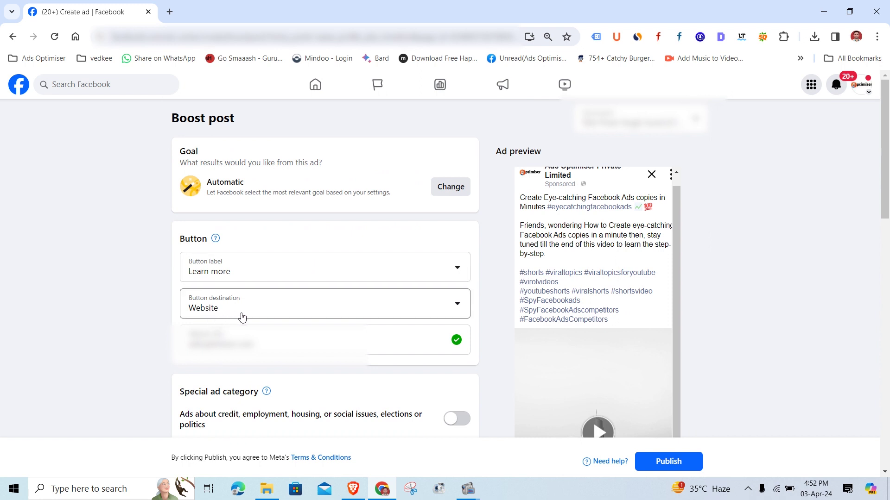
{"action": "left_click", "coordinate": [243, 341]}
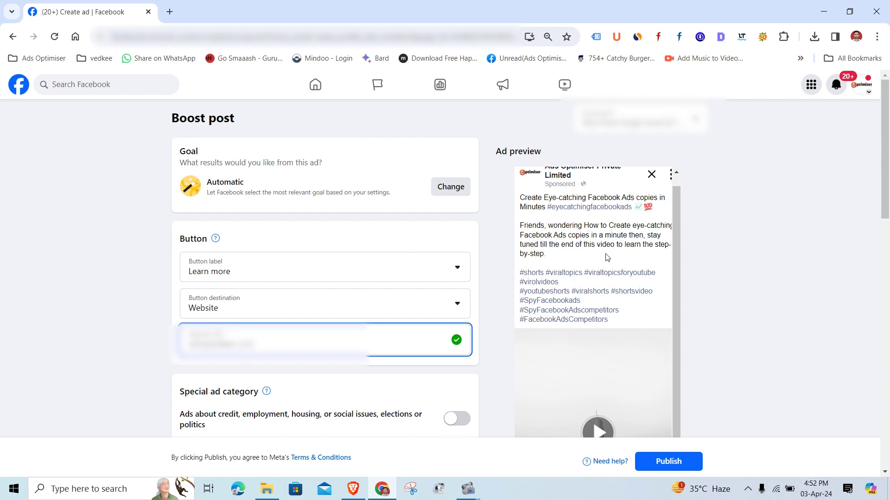
{"action": "scroll", "coordinate": [605, 267], "scroll_direction": "down", "scroll_amount": 3}
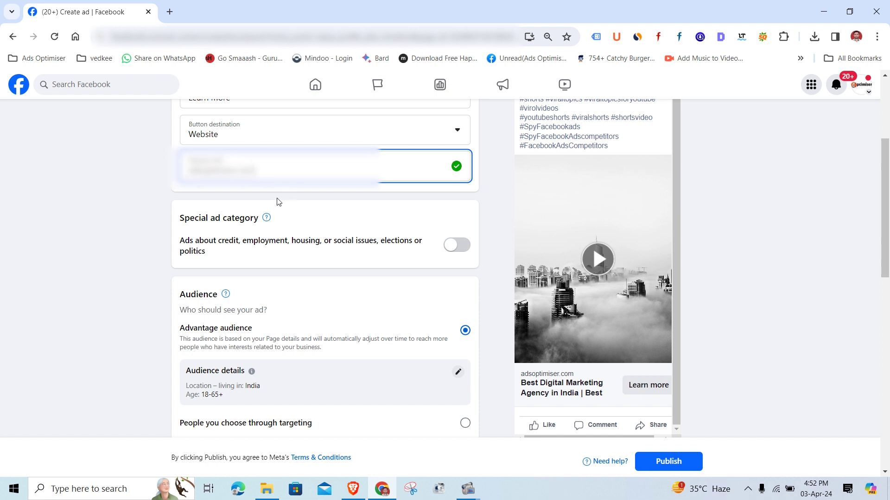
{"action": "left_click", "coordinate": [144, 215]}
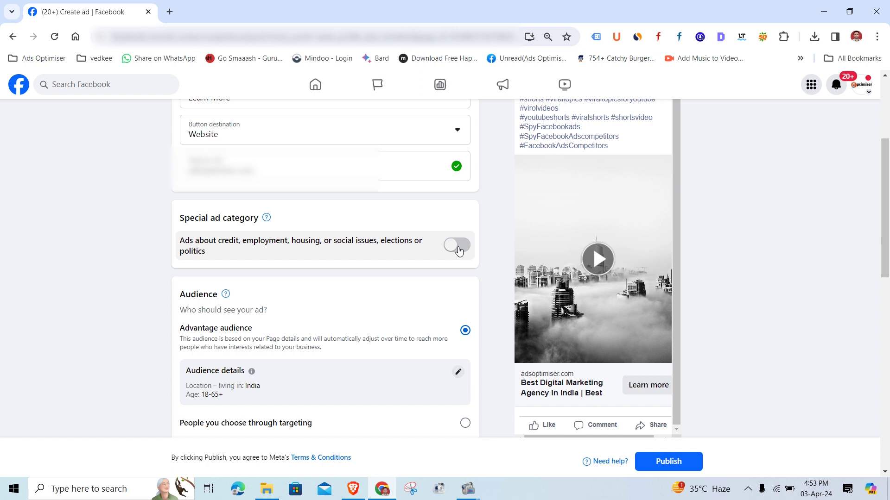
{"action": "scroll", "coordinate": [458, 251], "scroll_direction": "down", "scroll_amount": 2}
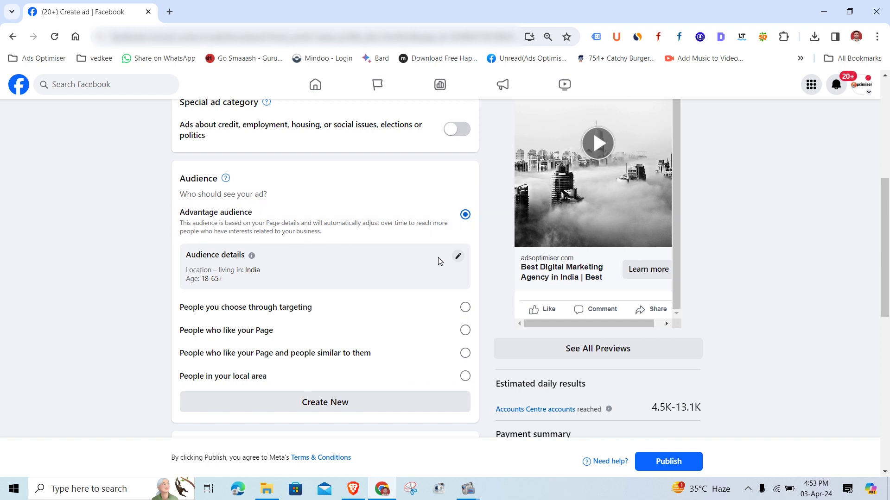
Edit the audience and lower the age range to 18–43.
{"action": "left_click", "coordinate": [457, 257]}
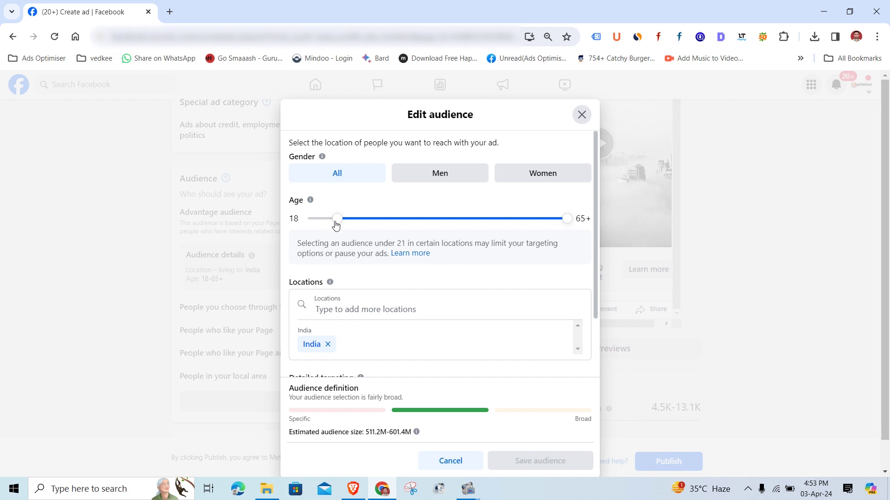
{"action": "left_click_drag", "start_coordinate": [570, 220], "coordinate": [459, 225]}
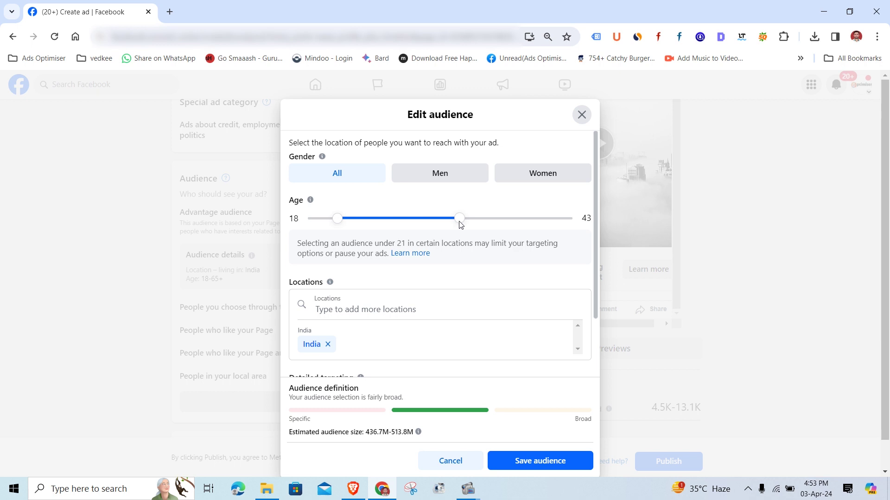
{"action": "scroll", "coordinate": [452, 236], "scroll_direction": "down", "scroll_amount": 1}
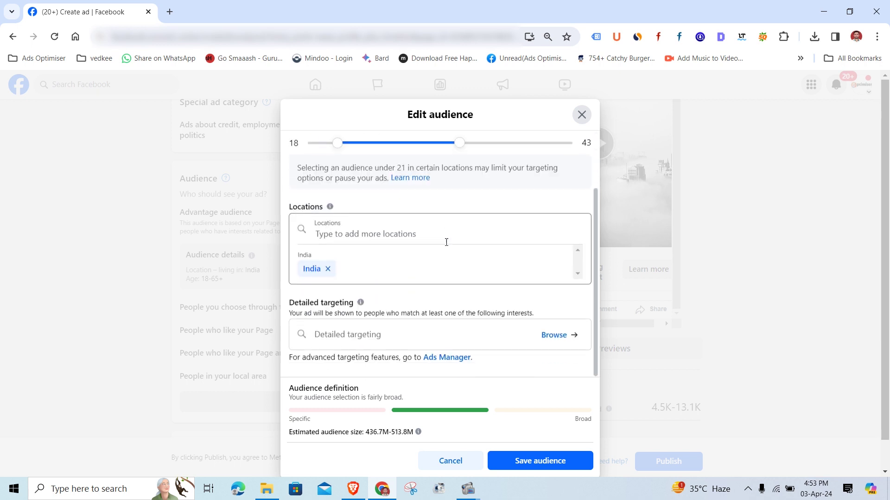
Replace India with Pune, Maharashtra (40 km) as the target location.
{"action": "left_click", "coordinate": [331, 236]}
{"action": "left_click", "coordinate": [327, 154]}
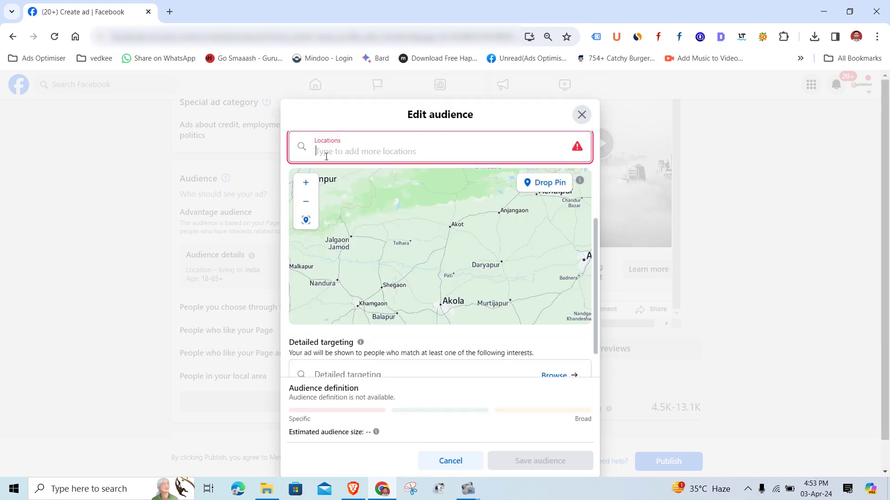
{"action": "type", "text": "Ini"}
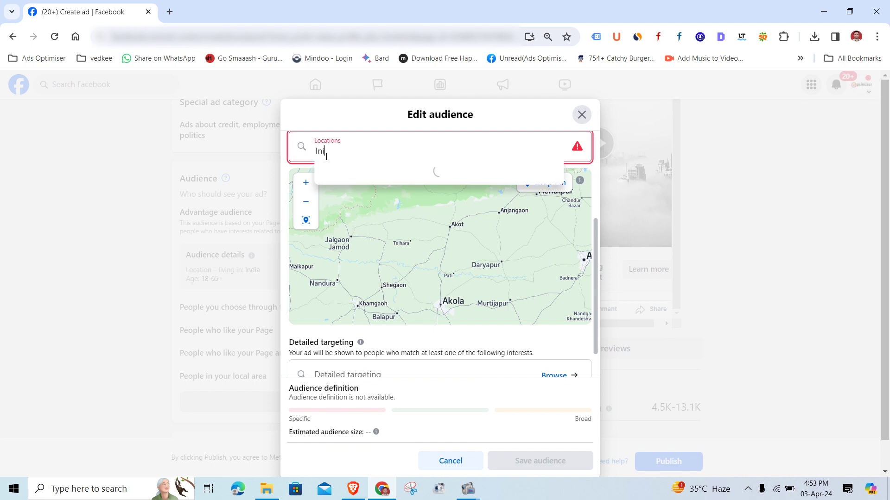
{"action": "key", "text": "BackSpace"}
{"action": "type", "text": "dia"}
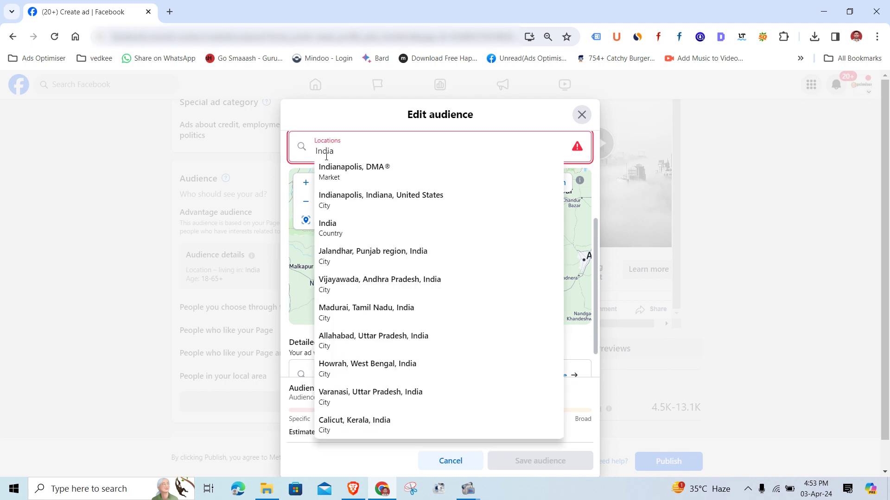
{"action": "key", "text": "BackSpace"}
{"action": "key", "text": "BackSpace"}
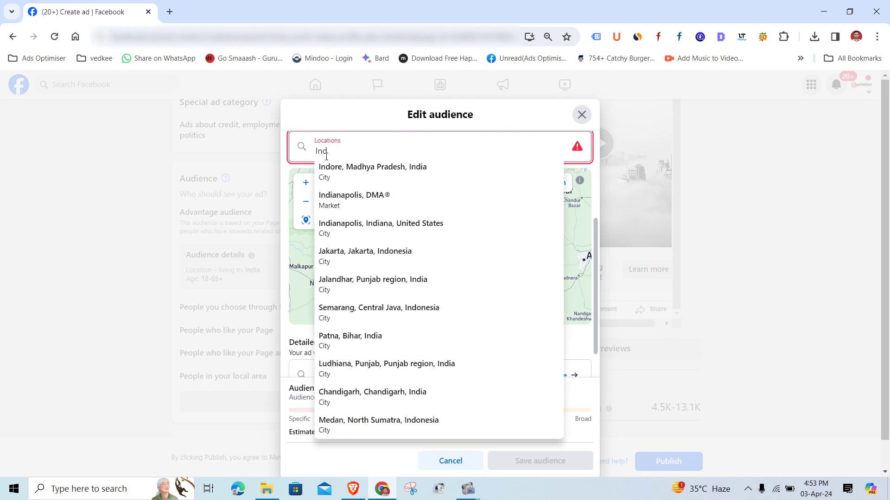
{"action": "key", "text": "BackSpace"}
{"action": "key", "text": "BackSpace"}
{"action": "key", "text": "BackSpace"}
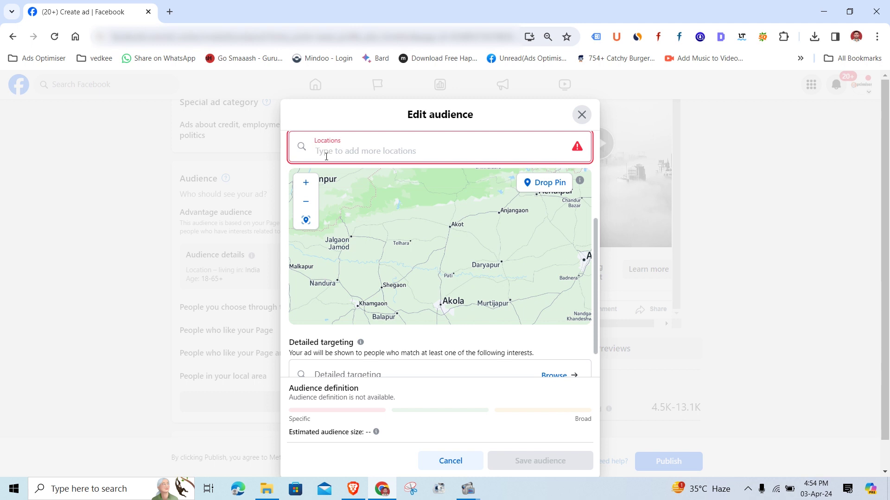
{"action": "type", "text": "pune"}
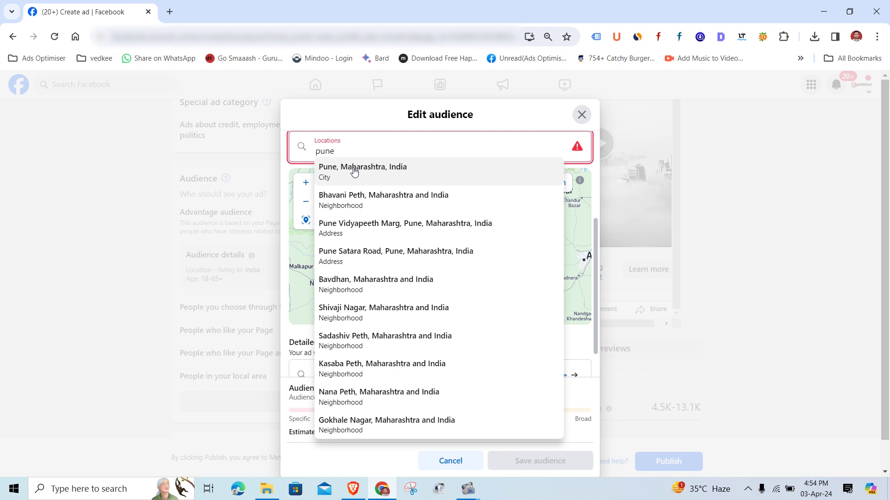
{"action": "left_click", "coordinate": [353, 169]}
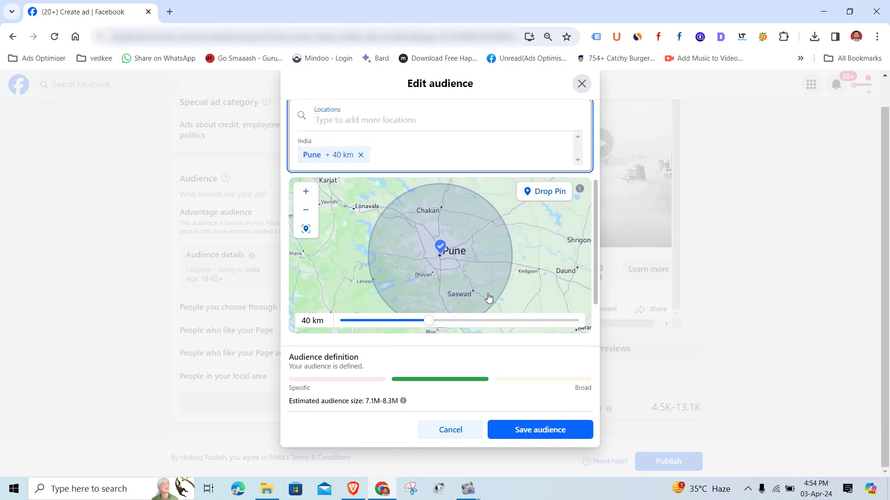
{"action": "scroll", "coordinate": [489, 232], "scroll_direction": "down", "scroll_amount": 1}
{"action": "scroll", "coordinate": [596, 196], "scroll_direction": "down", "scroll_amount": 1}
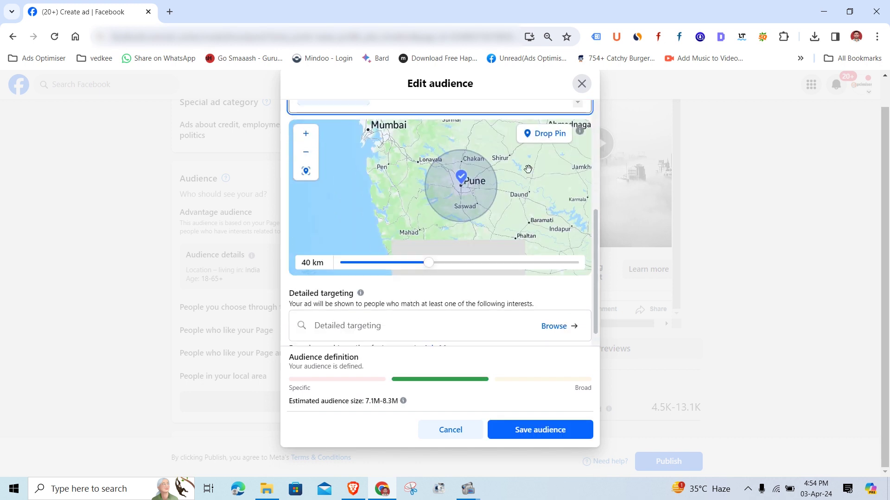
Add a dropped-pin location near Daund with an 8 km radius.
{"action": "left_click", "coordinate": [540, 142]}
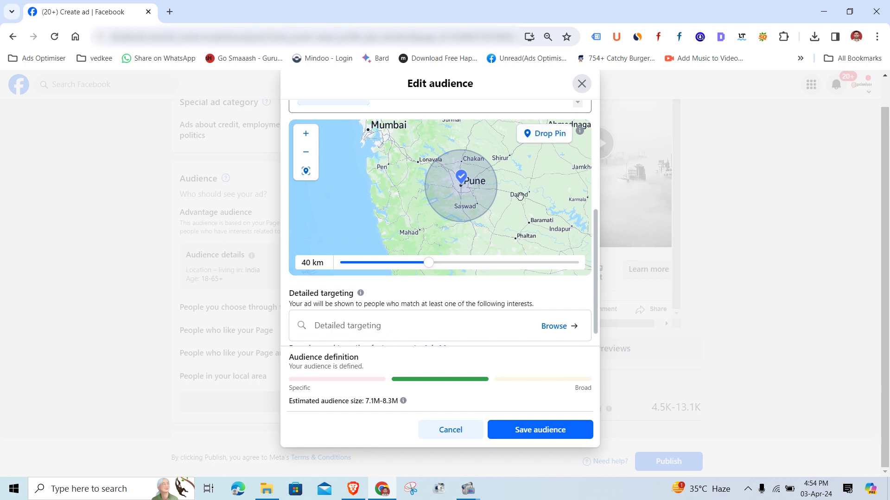
{"action": "left_click", "coordinate": [536, 140]}
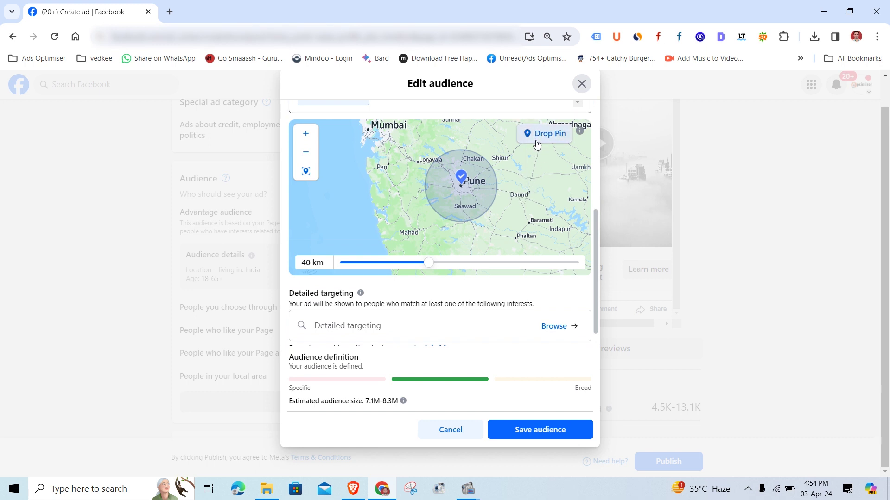
{"action": "left_click", "coordinate": [519, 193]}
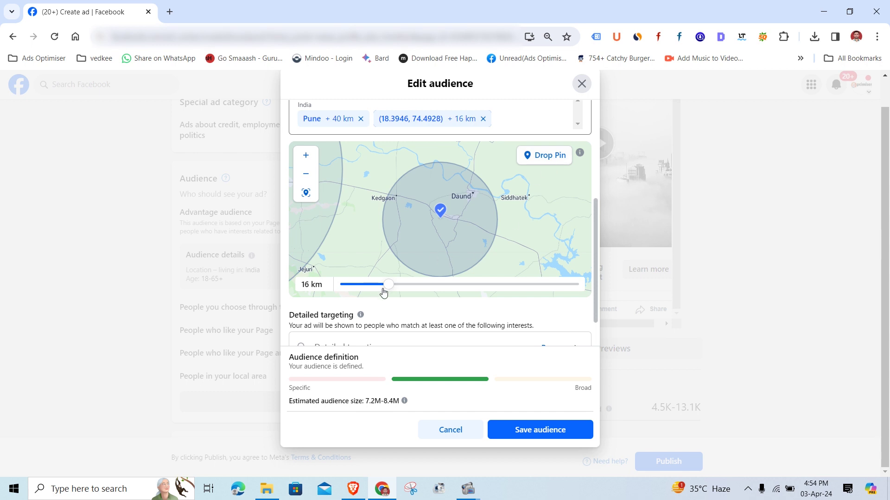
{"action": "left_click_drag", "start_coordinate": [387, 285], "coordinate": [363, 285]}
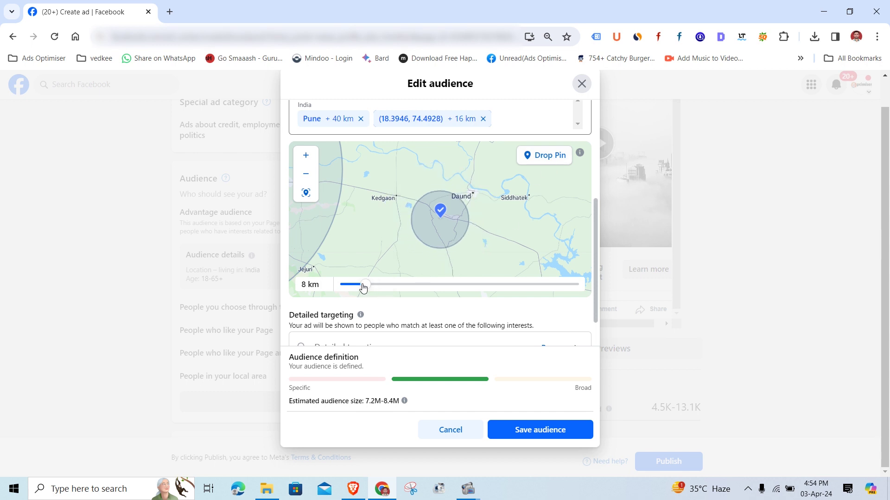
{"action": "scroll", "coordinate": [479, 250], "scroll_direction": "down", "scroll_amount": 1}
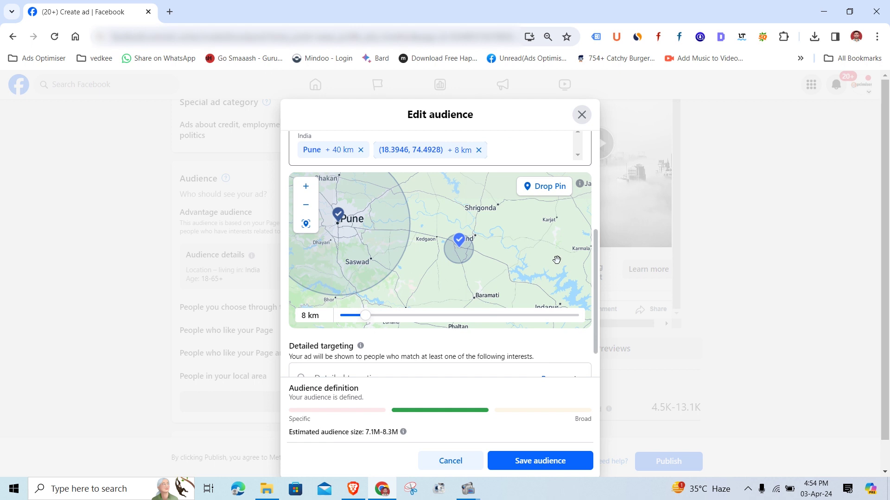
{"action": "scroll", "coordinate": [558, 334], "scroll_direction": "down", "scroll_amount": 1}
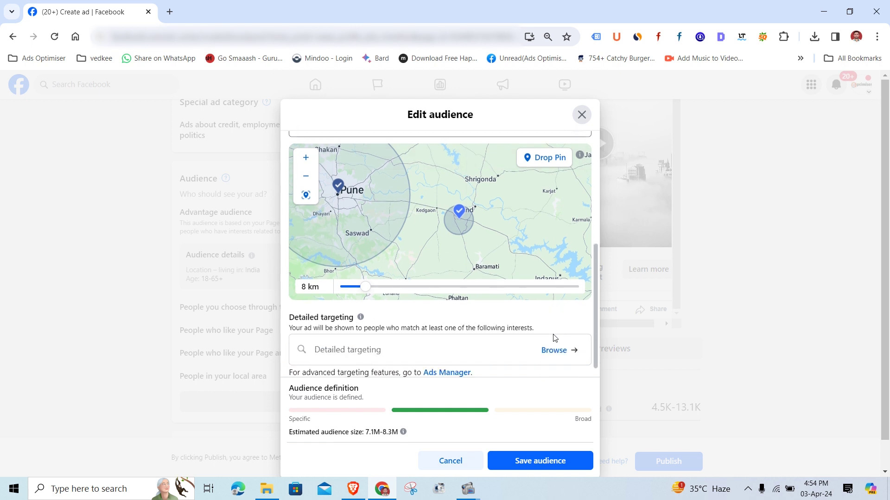
Add Business Owner detailed targeting and save the audience.
{"action": "left_click", "coordinate": [340, 338]}
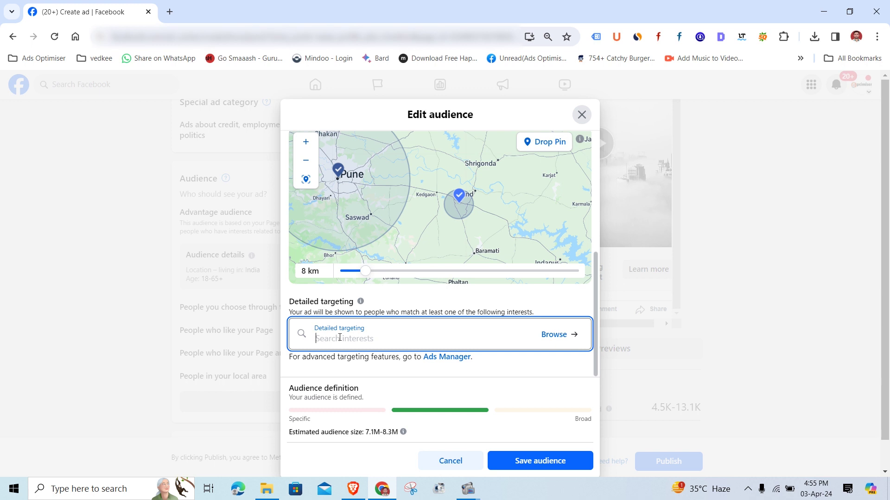
{"action": "type", "text": "c"}
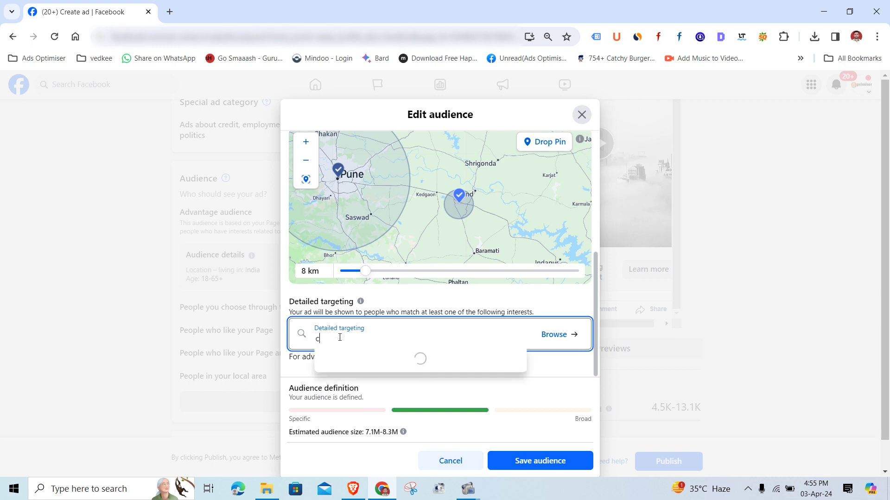
{"action": "type", "text": "oo"}
{"action": "key", "text": "BackSpace"}
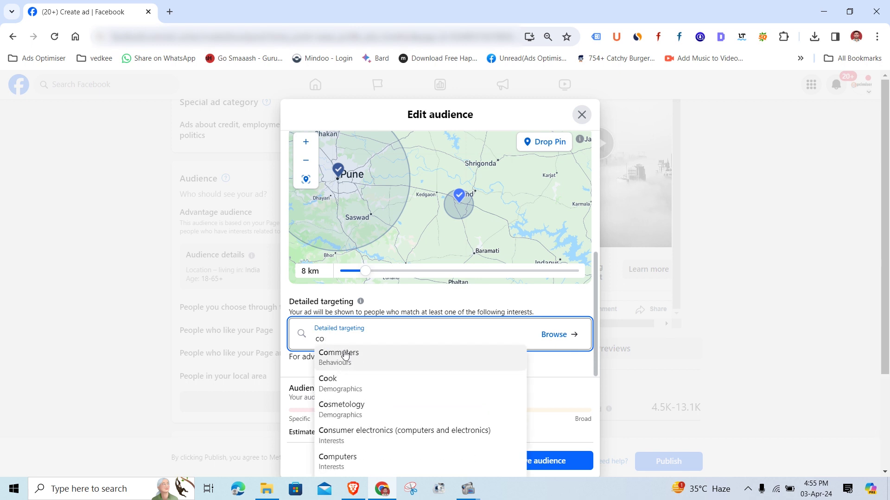
{"action": "key", "text": "BackSpace"}
{"action": "key", "text": "BackSpace"}
{"action": "type", "text": "busi"}
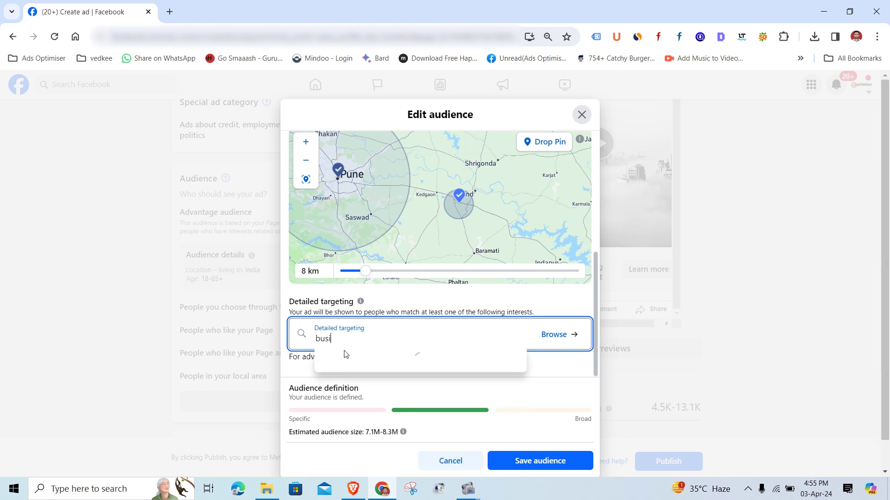
{"action": "type", "text": "ness owner"}
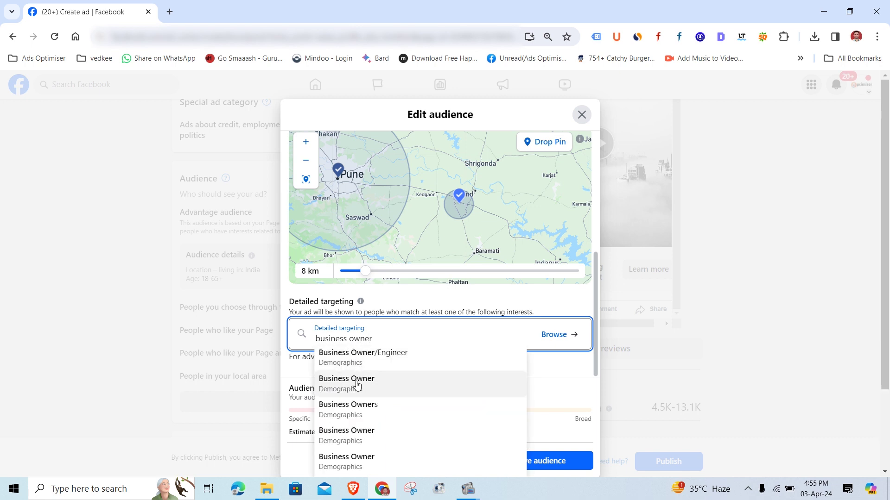
{"action": "left_click", "coordinate": [354, 380]}
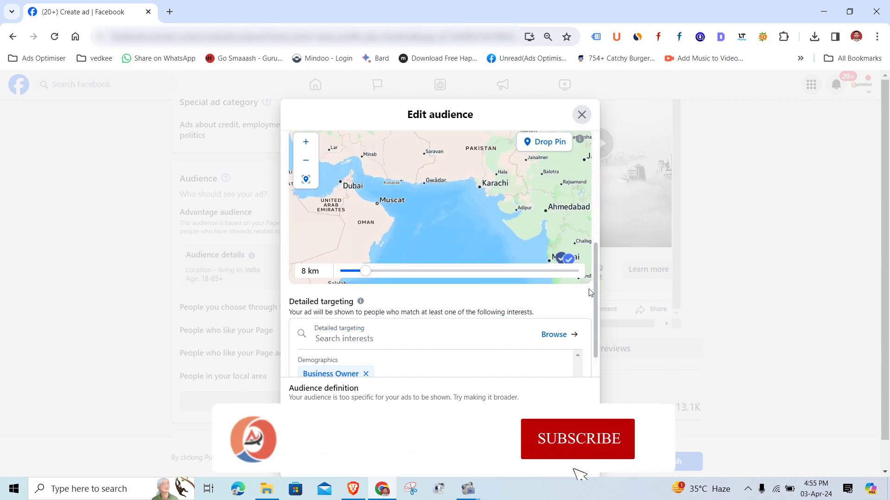
{"action": "scroll", "coordinate": [589, 298], "scroll_direction": "down", "scroll_amount": 1}
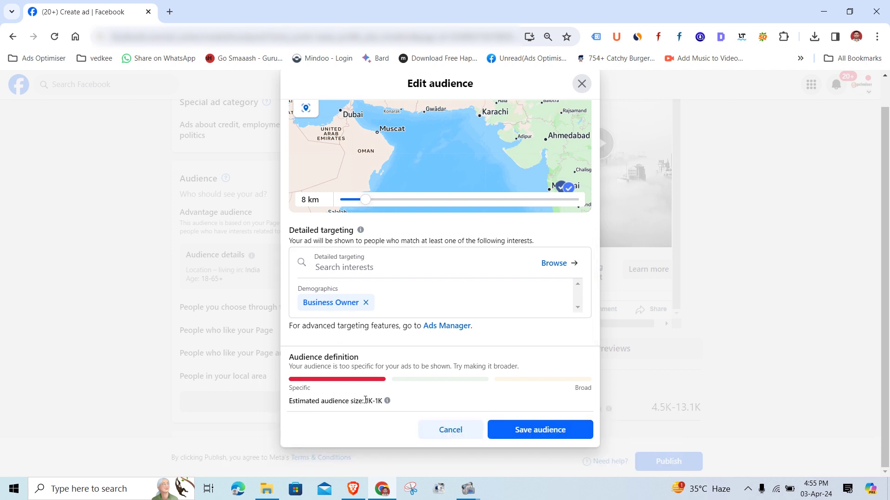
{"action": "left_click_drag", "start_coordinate": [364, 401], "coordinate": [388, 402]}
{"action": "left_click", "coordinate": [535, 438]}
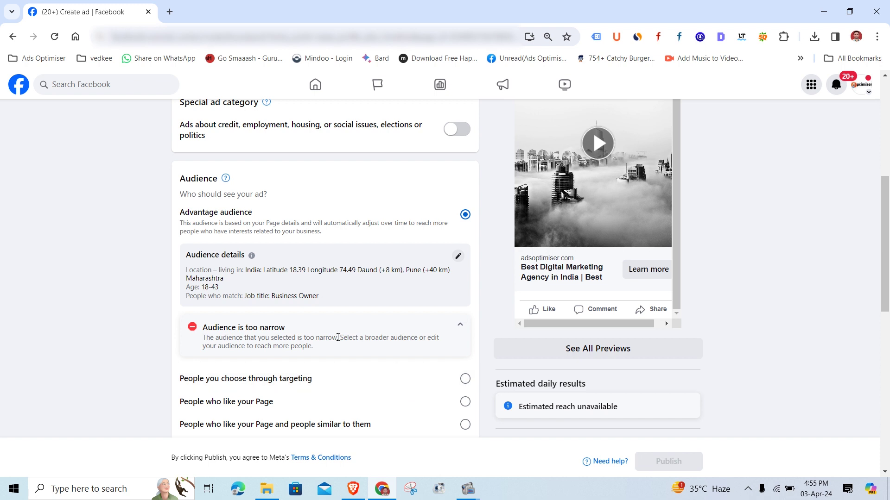
{"action": "scroll", "coordinate": [271, 327], "scroll_direction": "down", "scroll_amount": 1}
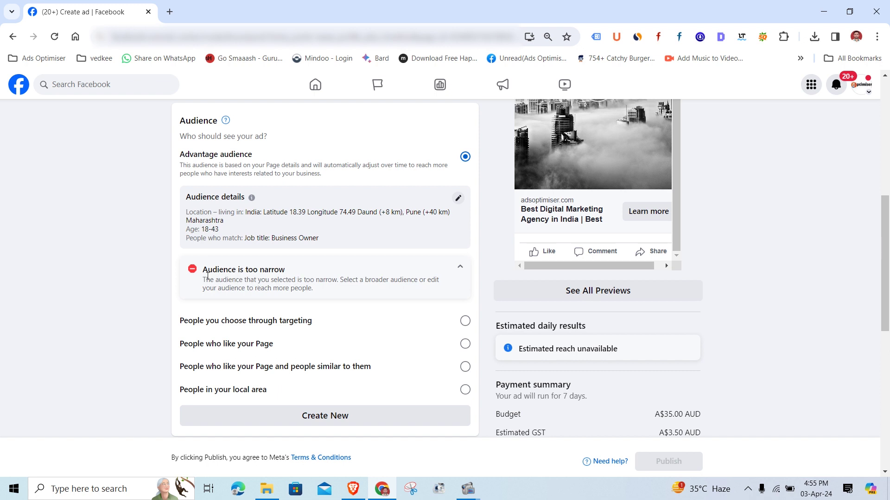
{"action": "left_click_drag", "start_coordinate": [202, 269], "coordinate": [286, 274]}
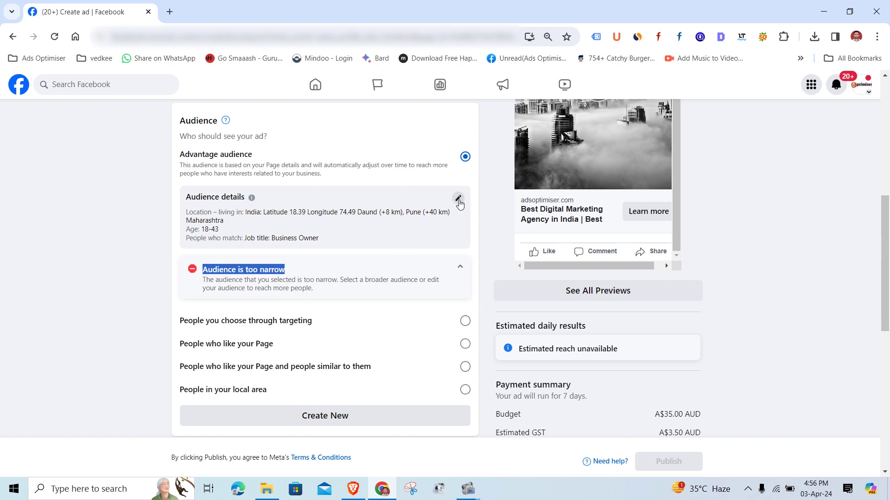
{"action": "left_click", "coordinate": [458, 198]}
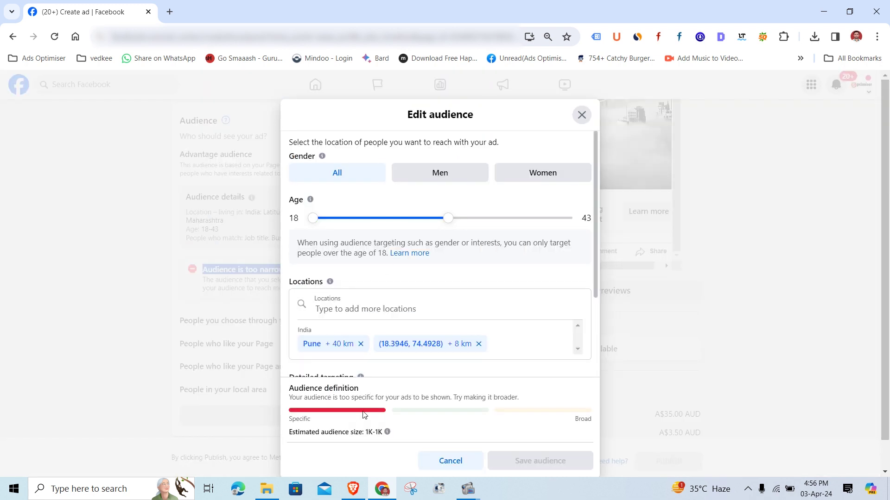
{"action": "scroll", "coordinate": [398, 353], "scroll_direction": "down", "scroll_amount": 2}
{"action": "left_click", "coordinate": [365, 336]}
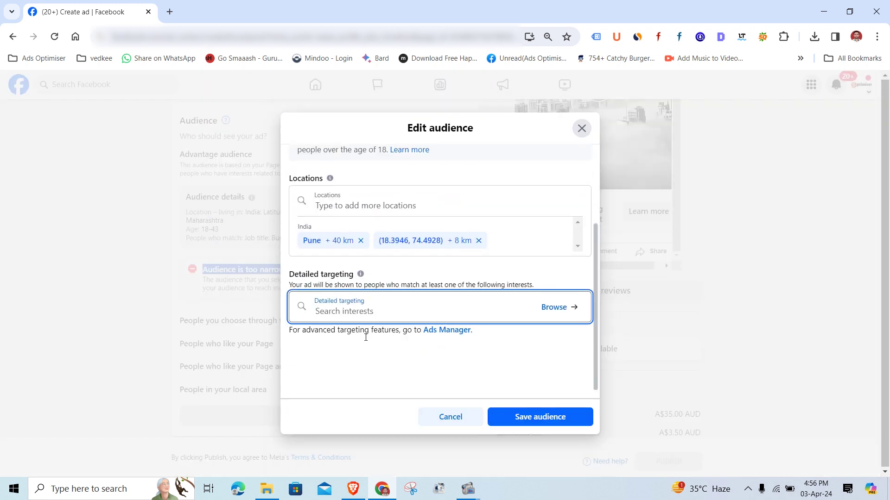
{"action": "left_click", "coordinate": [344, 337]}
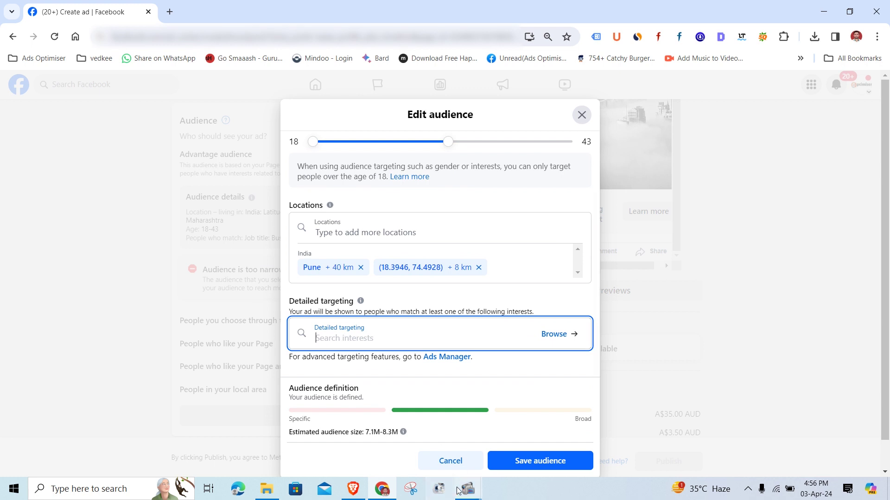
{"action": "left_click", "coordinate": [451, 465]}
{"action": "scroll", "coordinate": [371, 369], "scroll_direction": "down", "scroll_amount": 1}
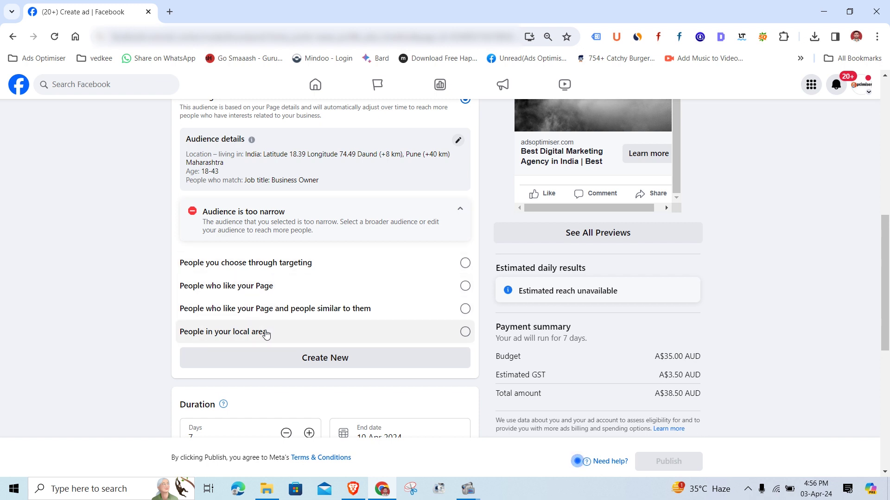
{"action": "scroll", "coordinate": [268, 331], "scroll_direction": "down", "scroll_amount": 2}
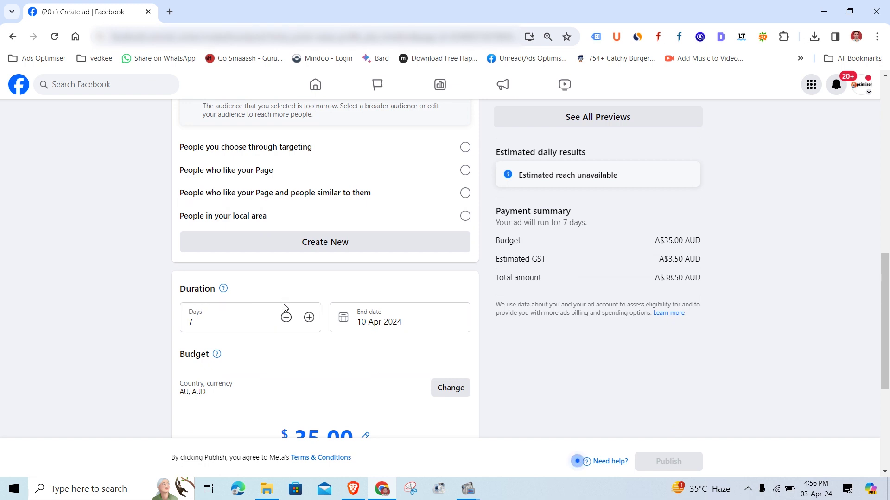
Set the boost duration to 15 days, ending 18 April 2024.
{"action": "left_click", "coordinate": [286, 317]}
{"action": "scroll", "coordinate": [284, 322], "scroll_direction": "down", "scroll_amount": 1}
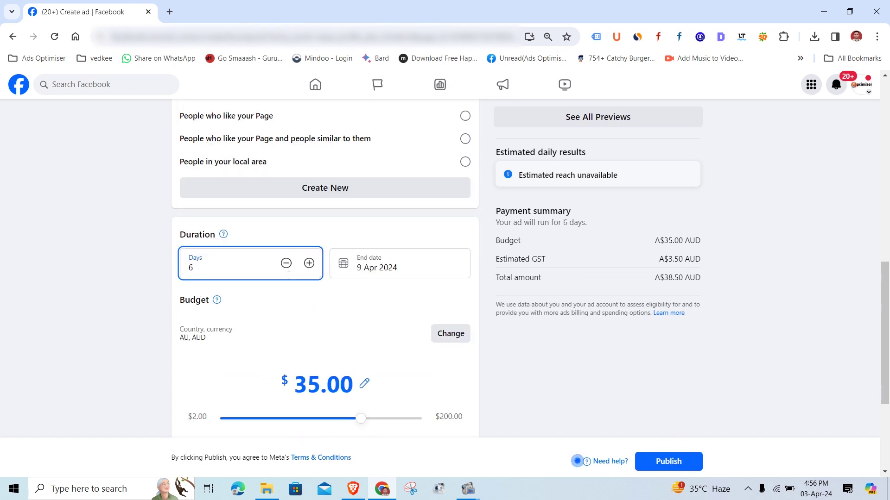
{"action": "left_click", "coordinate": [286, 263]}
{"action": "left_click", "coordinate": [301, 321]}
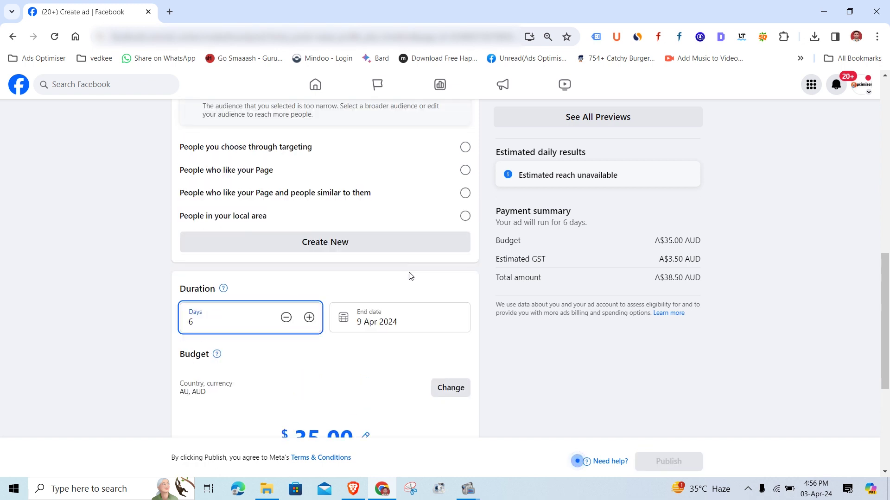
{"action": "left_click", "coordinate": [405, 322]}
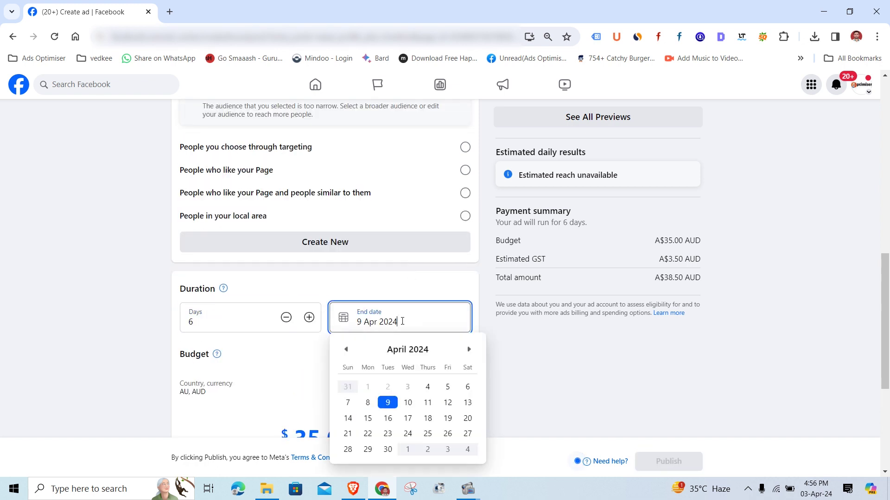
{"action": "left_click", "coordinate": [427, 417]}
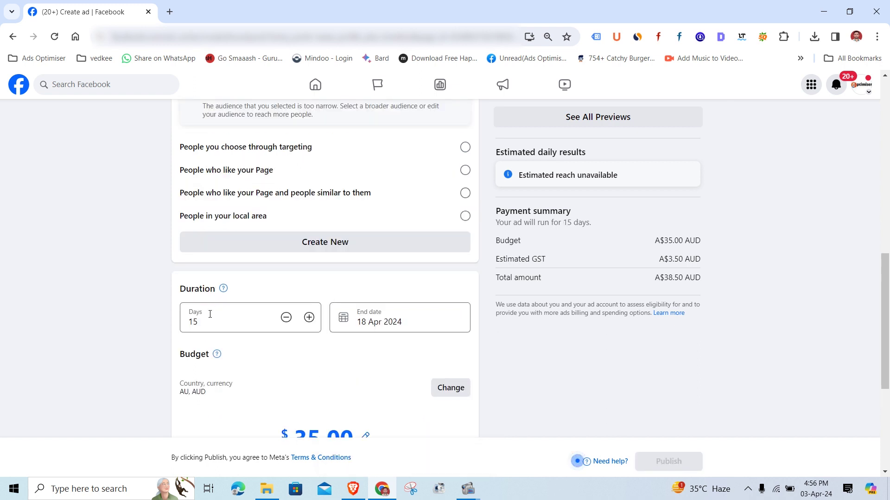
{"action": "scroll", "coordinate": [295, 355], "scroll_direction": "down", "scroll_amount": 2}
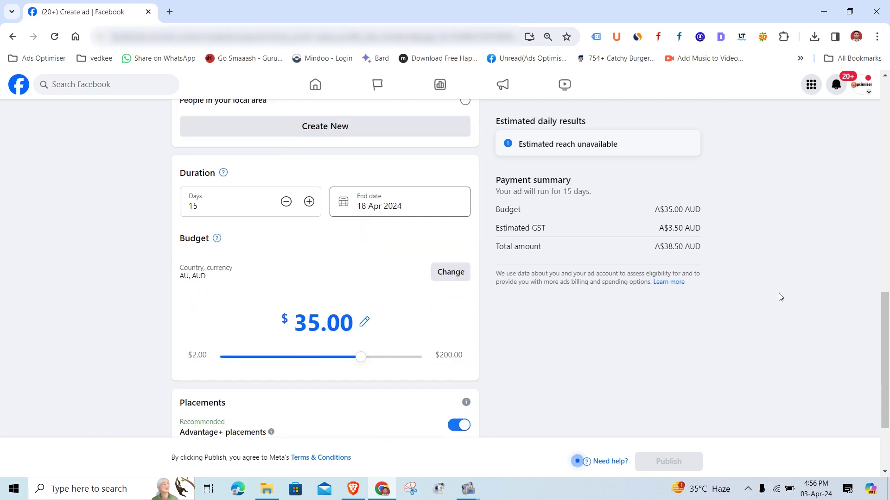
{"action": "scroll", "coordinate": [780, 292], "scroll_direction": "up", "scroll_amount": 8}
{"action": "scroll", "coordinate": [820, 278], "scroll_direction": "up", "scroll_amount": 2}
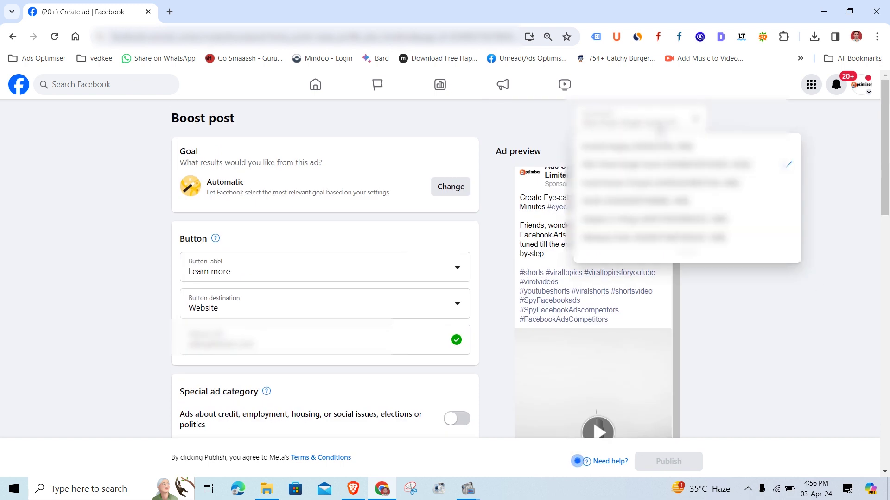
Switch to the rupee-billed ad account so the boost is paid in INR.
{"action": "left_click", "coordinate": [660, 147]}
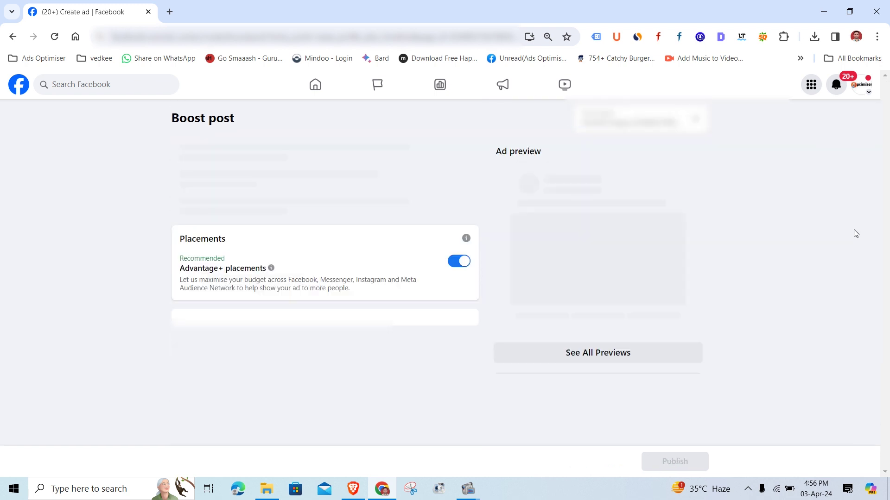
{"action": "scroll", "coordinate": [875, 236], "scroll_direction": "down", "scroll_amount": 3}
{"action": "scroll", "coordinate": [834, 265], "scroll_direction": "down", "scroll_amount": 2}
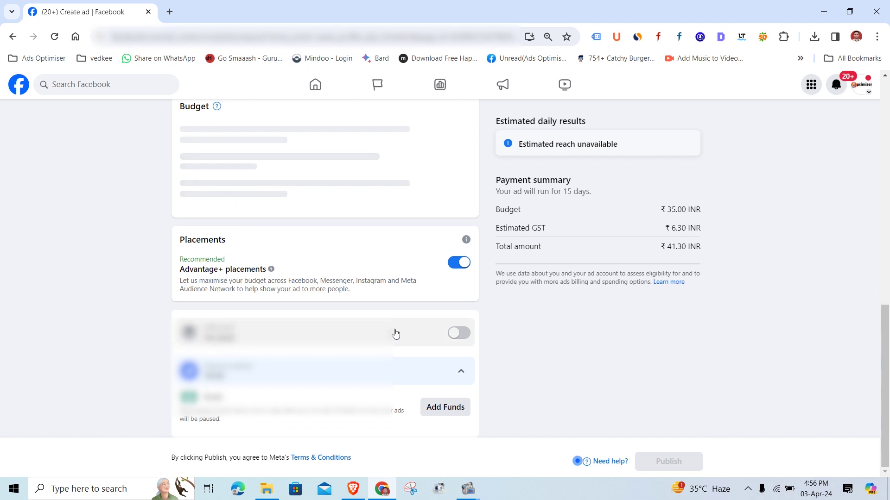
{"action": "scroll", "coordinate": [271, 313], "scroll_direction": "down", "scroll_amount": 3}
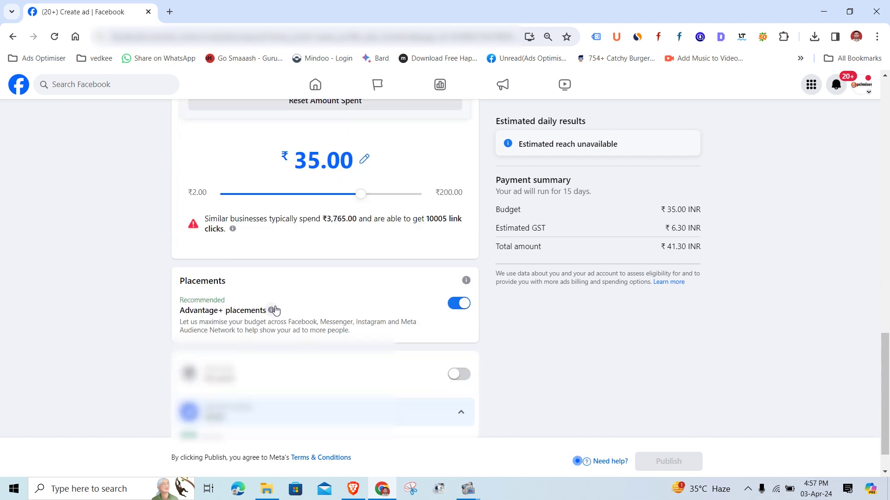
{"action": "scroll", "coordinate": [275, 311], "scroll_direction": "up", "scroll_amount": 1}
{"action": "scroll", "coordinate": [274, 309], "scroll_direction": "up", "scroll_amount": 1}
{"action": "scroll", "coordinate": [292, 299], "scroll_direction": "up", "scroll_amount": 1}
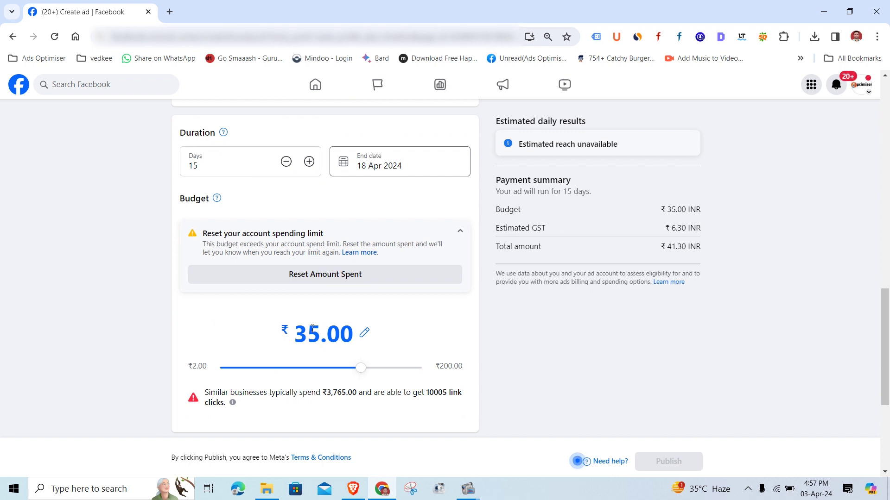
Change the budget from ₹35 to ₹1,500, totalling ₹1,770 with GST.
{"action": "left_click", "coordinate": [314, 329]}
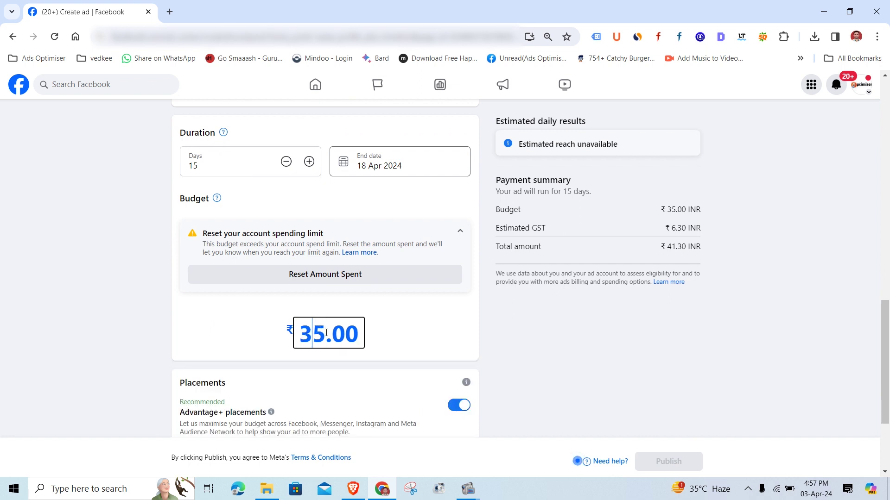
{"action": "left_click_drag", "start_coordinate": [326, 333], "coordinate": [302, 332]}
{"action": "type", "text": "3"}
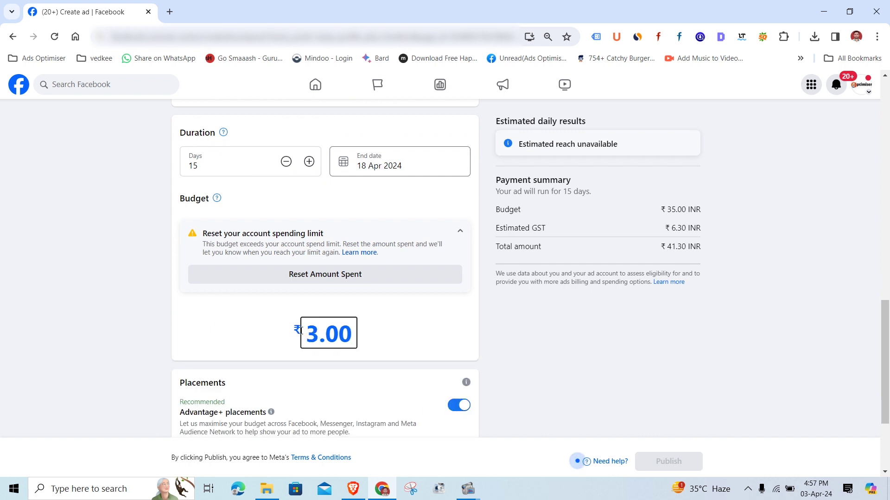
{"action": "key", "text": "BackSpace"}
{"action": "type", "text": "15"}
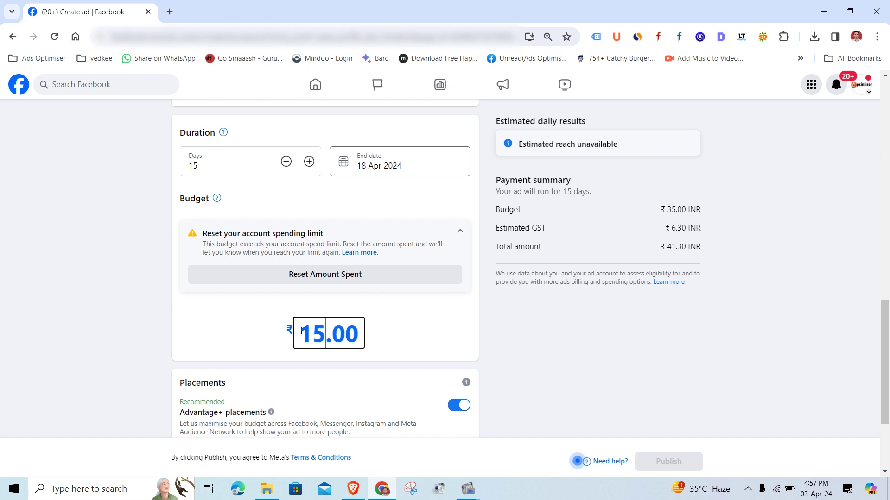
{"action": "type", "text": "00"}
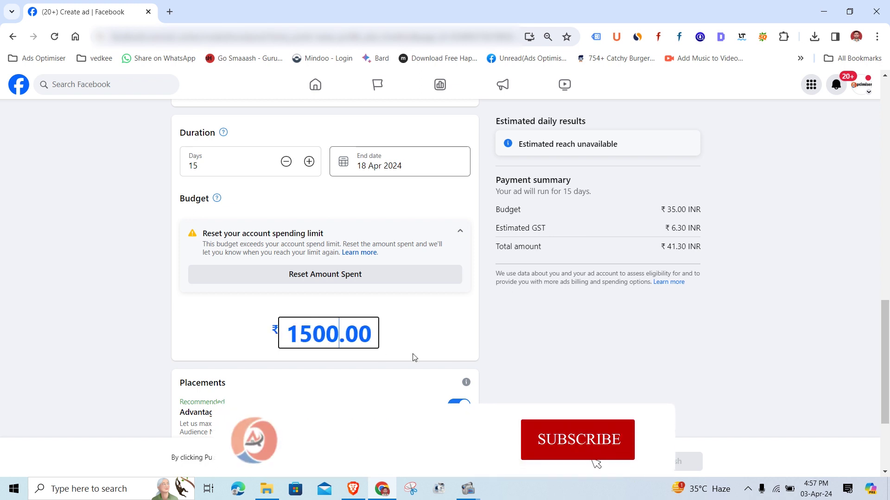
{"action": "left_click", "coordinate": [453, 344]}
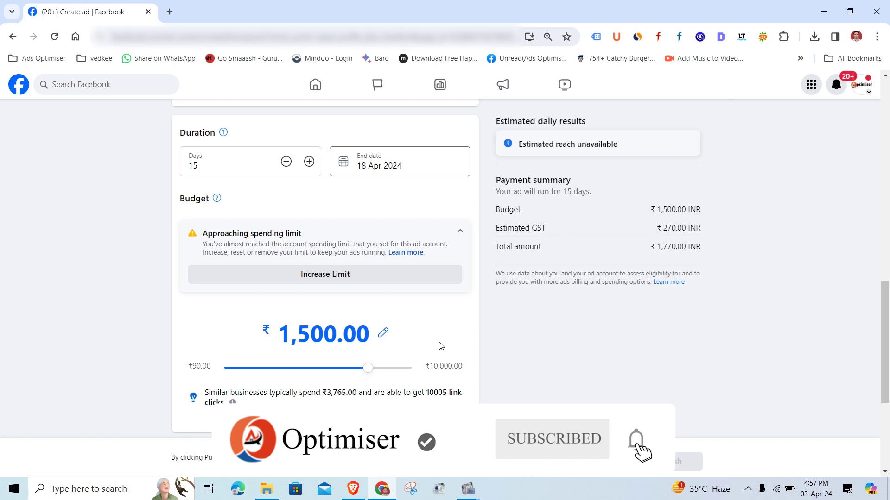
{"action": "scroll", "coordinate": [438, 346], "scroll_direction": "down", "scroll_amount": 2}
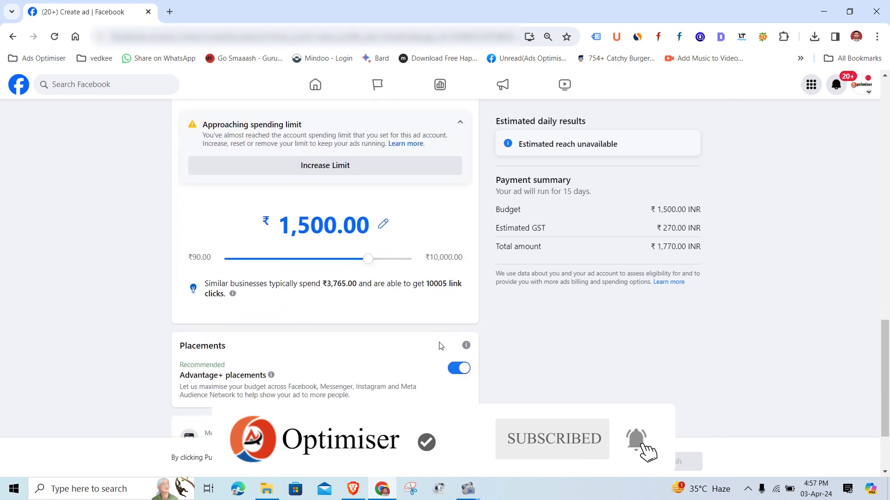
{"action": "scroll", "coordinate": [440, 344], "scroll_direction": "down", "scroll_amount": 1}
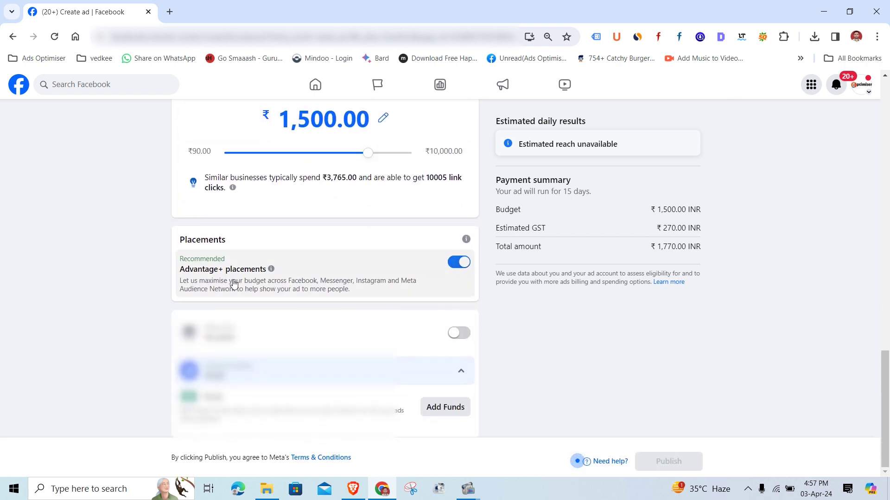